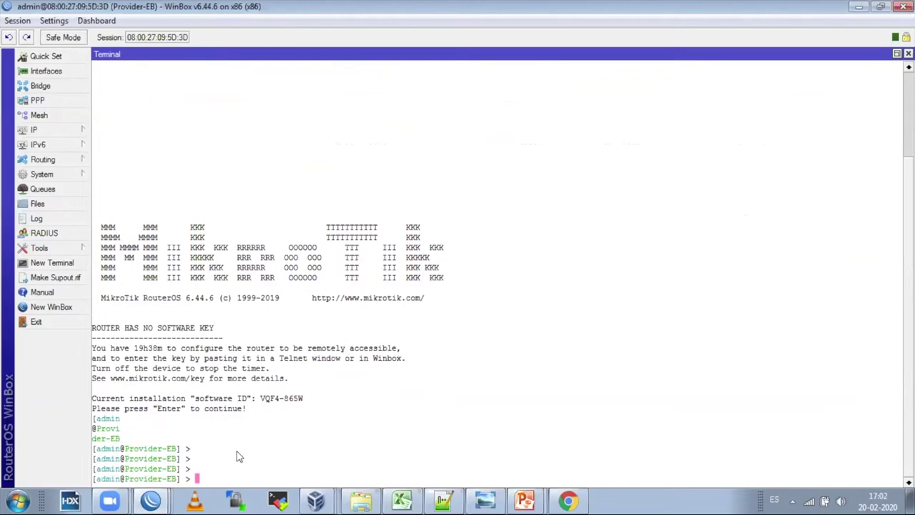
# Step: List the IPv6 addresses configured on the Provider-EB router in its terminal
pyautogui.write('ipv6 address')
pyautogui.press('Return')
pyautogui.write('print')
pyautogui.press('Return')
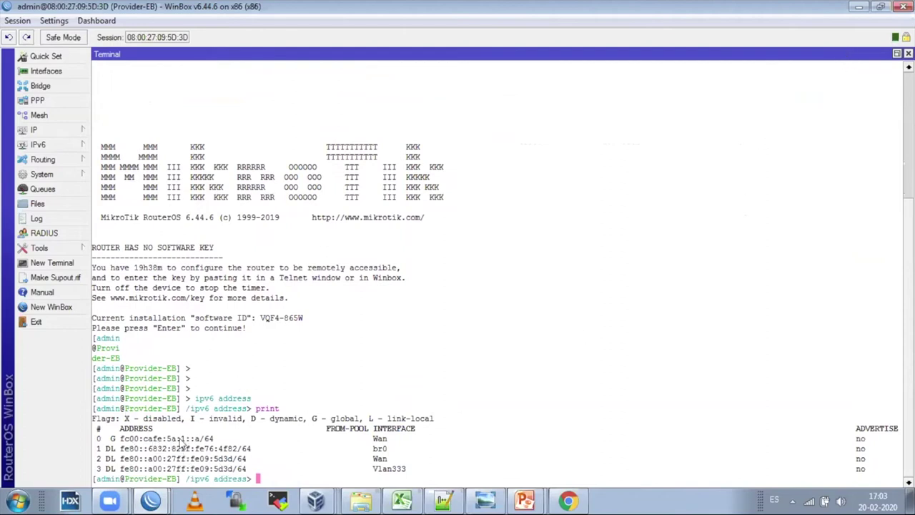
# Step: Switch to the ISP-EB router's terminal and enable the BGP peer eBGP-provider1 again
pyautogui.click(860, 8)
pyautogui.press('Return')
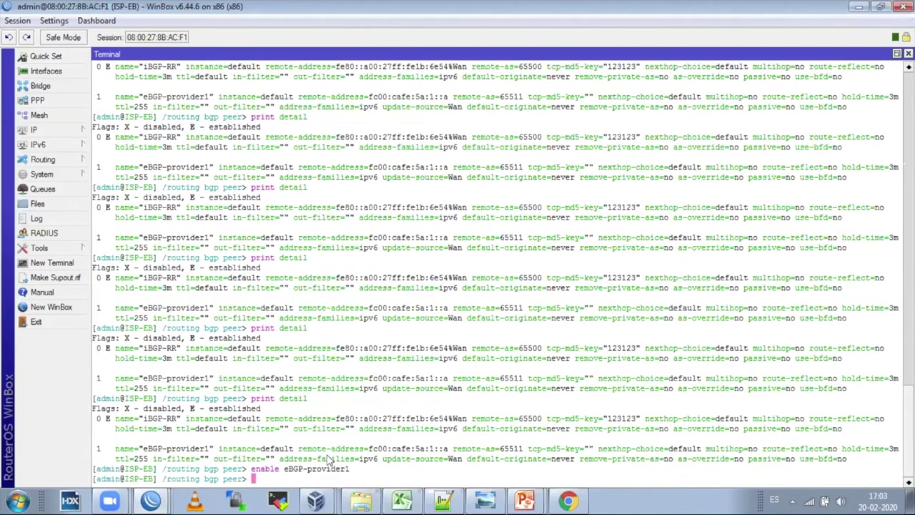
pyautogui.press('Up')
pyautogui.press('Return')
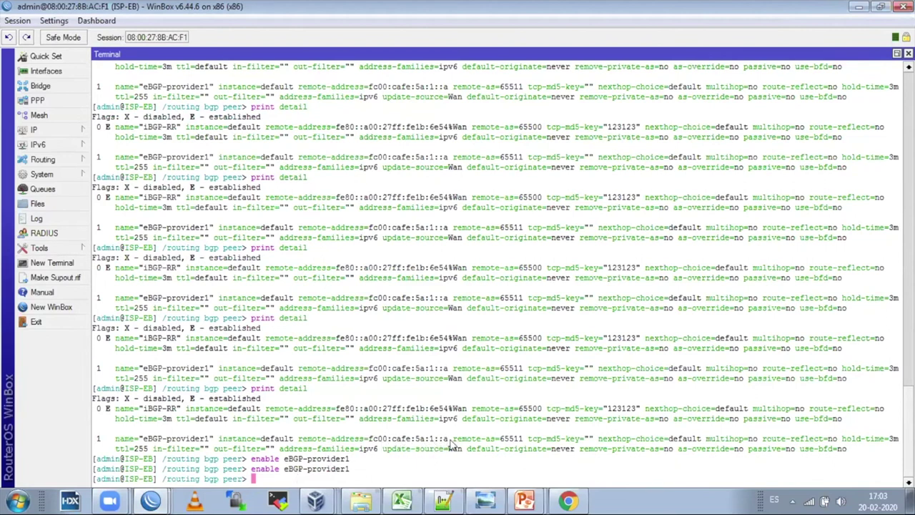
# Step: Ping the eBGP-provider1 remote address fc00:cafe:5a:1::a from ISP-EB, stopping after a couple of replies
pyautogui.write('/ping')
pyautogui.moveTo(369, 438); pyautogui.dragTo(448, 441)
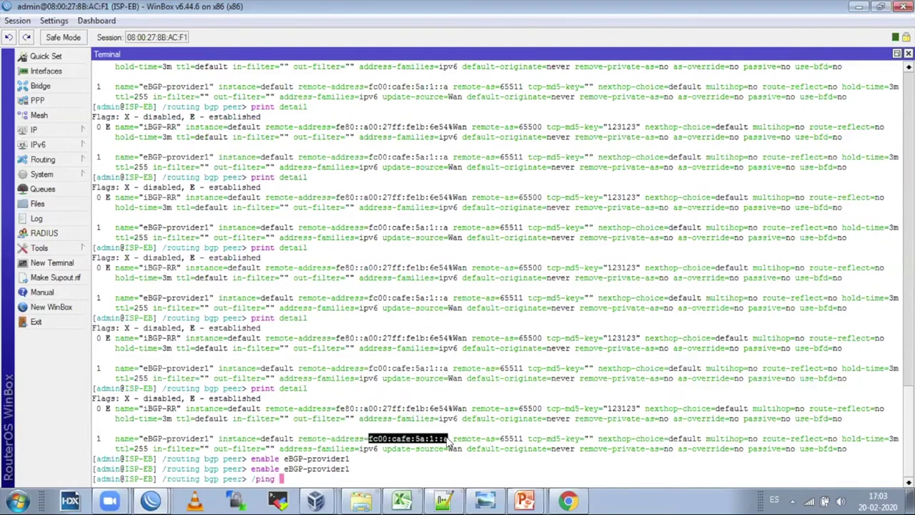
pyautogui.rightClick(446, 440)
pyautogui.click(478, 379)
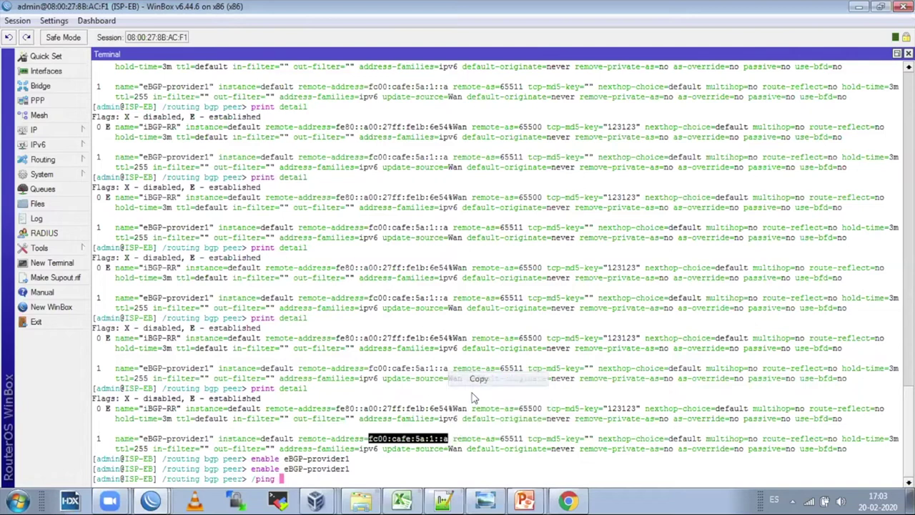
pyautogui.rightClick(380, 477)
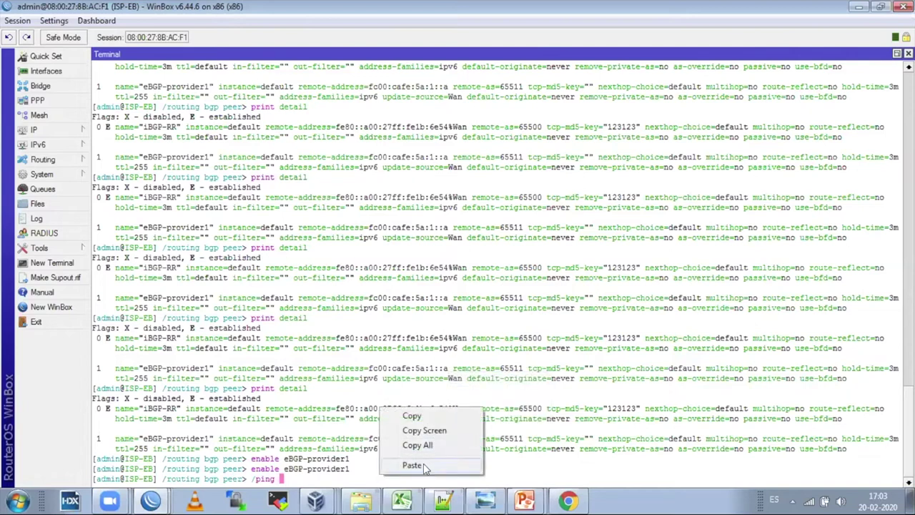
pyautogui.click(412, 465)
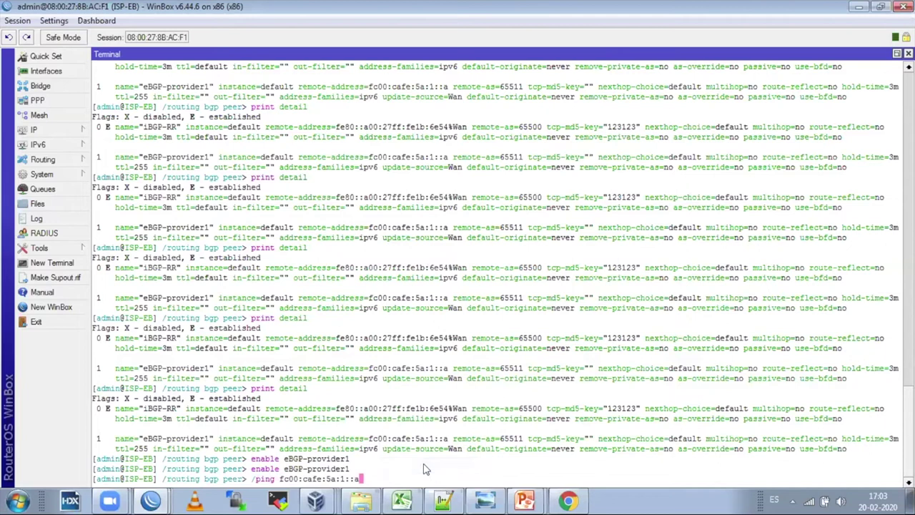
pyautogui.press('Return')
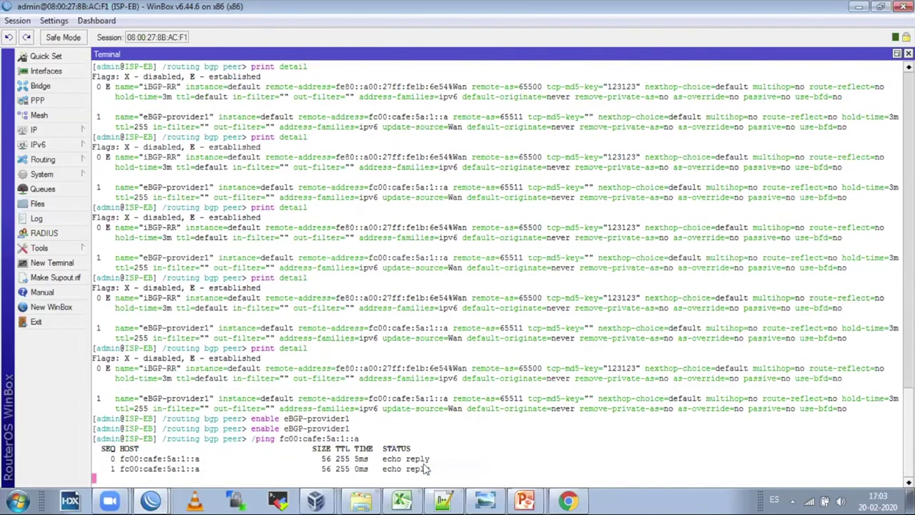
pyautogui.hotkey('ctrl', 'c')
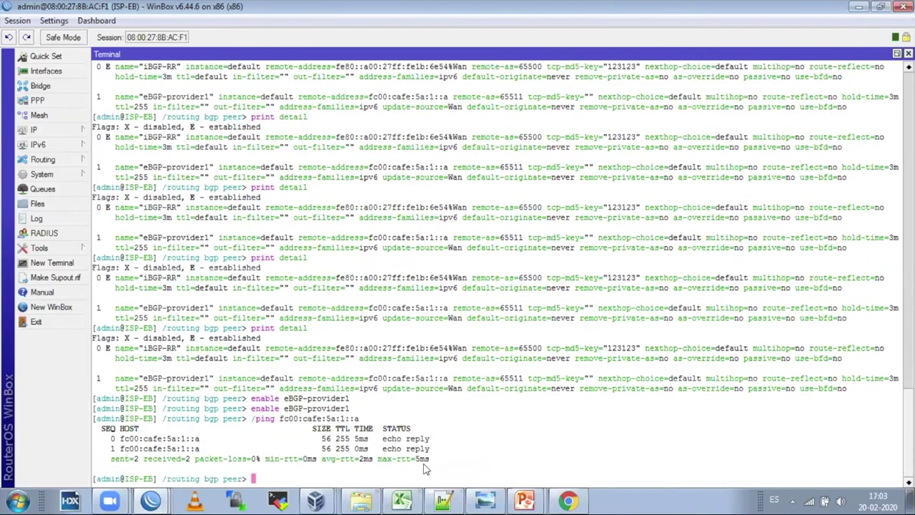
# Step: Print the BGP peer list in the terminal repeatedly to check whether the provider session is established
pyautogui.write('print')
pyautogui.press('Return')
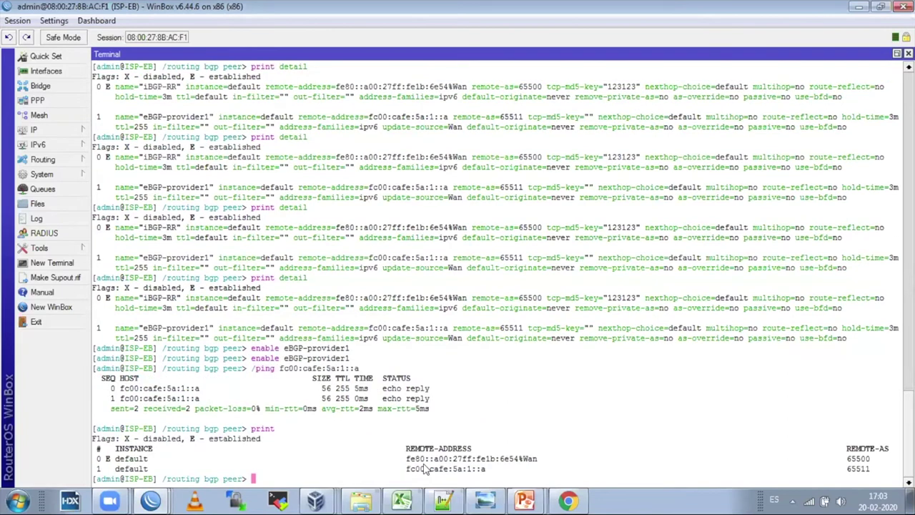
pyautogui.press('Up')
pyautogui.press('Return')
pyautogui.press('Up')
pyautogui.press('Return')
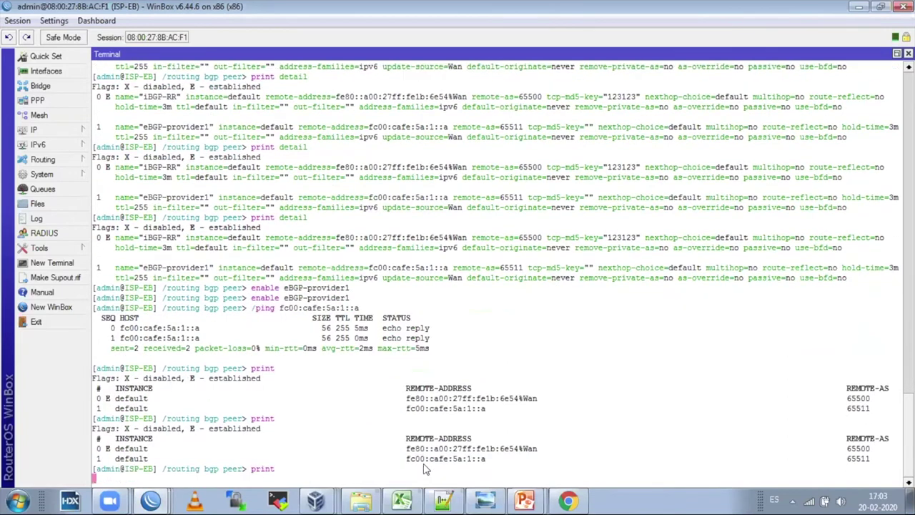
pyautogui.press('Up')
pyautogui.press('Return')
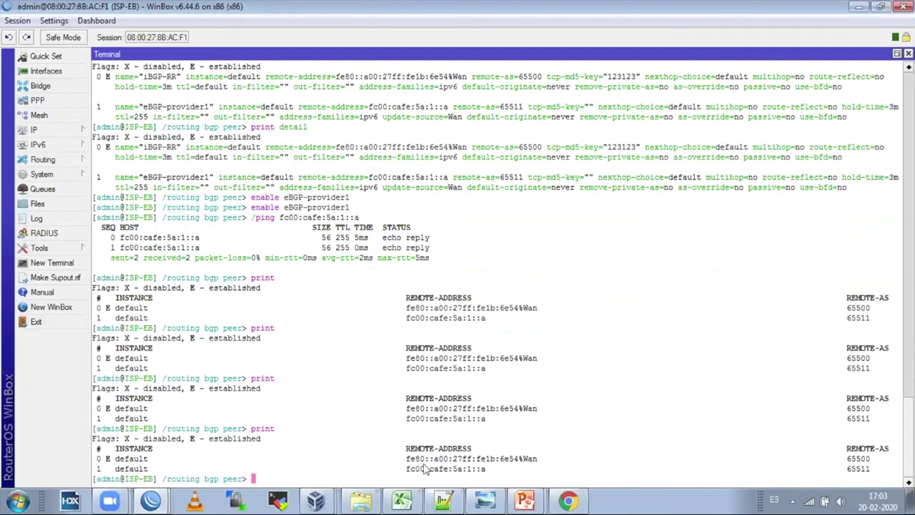
# Step: Review the general settings of the eBGP-provider1 peer and of the default BGP instance
pyautogui.click(59, 159)
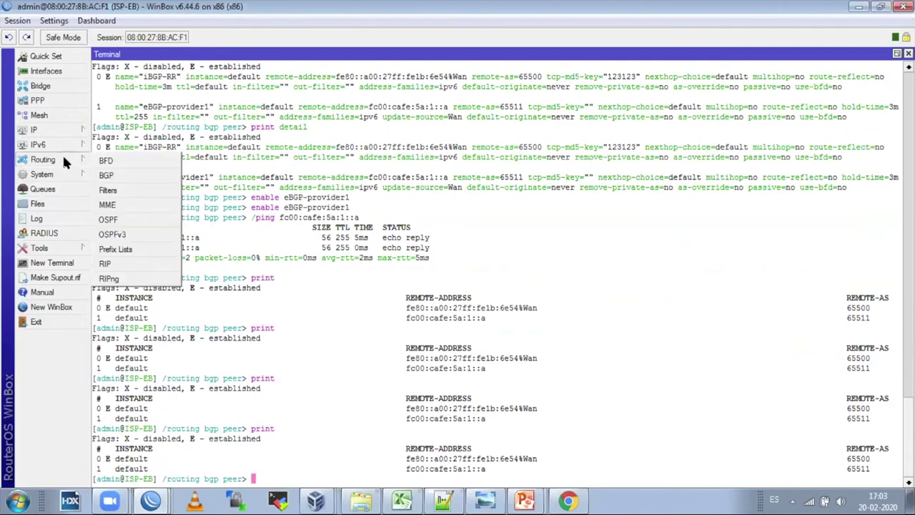
pyautogui.click(107, 175)
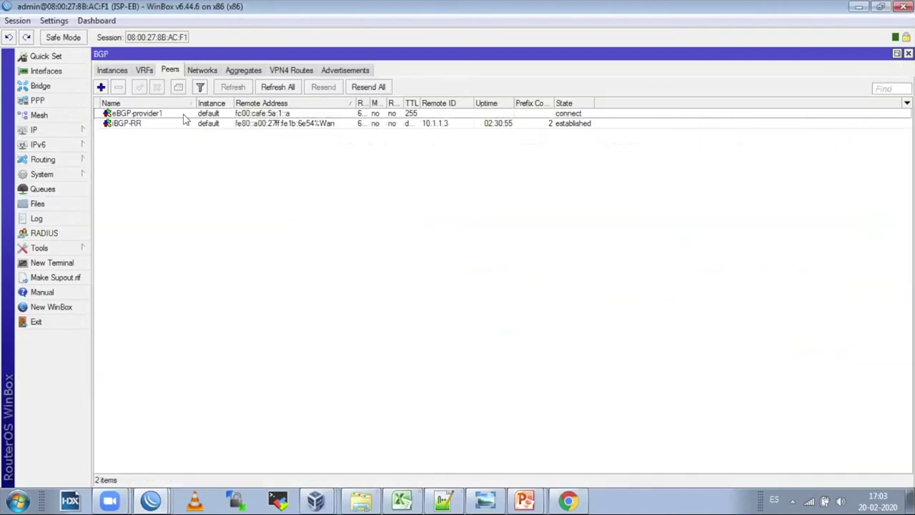
pyautogui.doubleClick(182, 113)
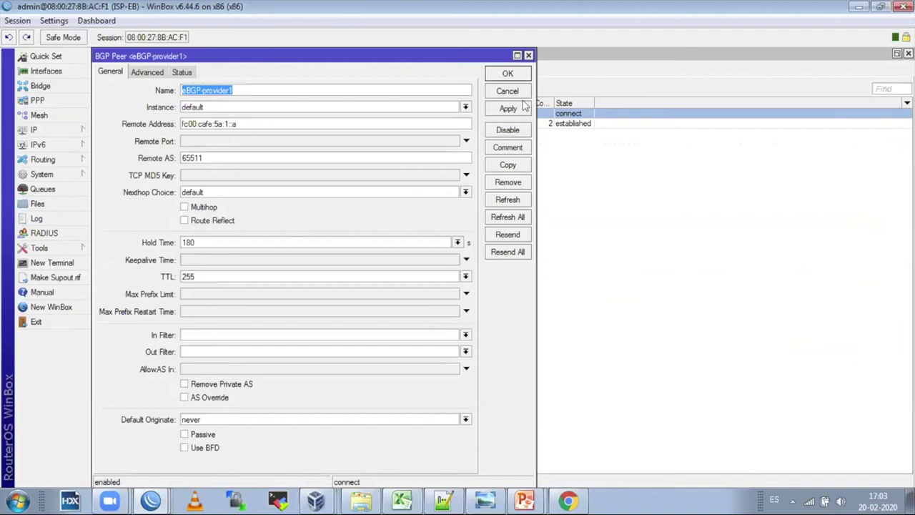
pyautogui.click(507, 74)
pyautogui.click(112, 69)
pyautogui.doubleClick(179, 113)
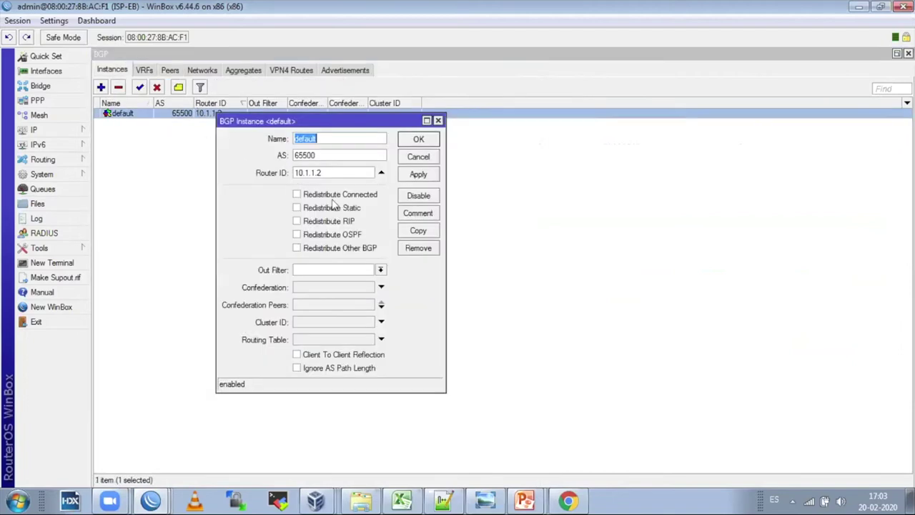
pyautogui.click(414, 139)
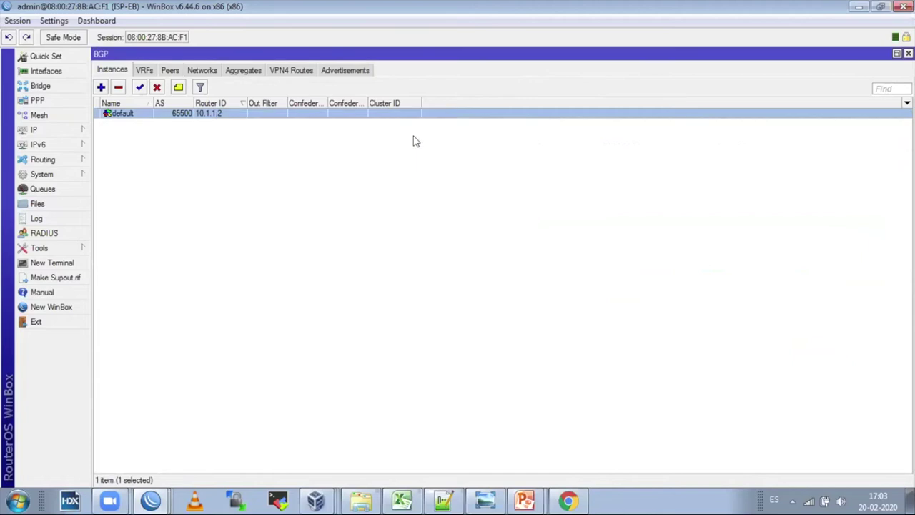
# Step: Enter the TCP MD5 key for the eBGP-provider1 peer and save the peer settings
pyautogui.click(169, 70)
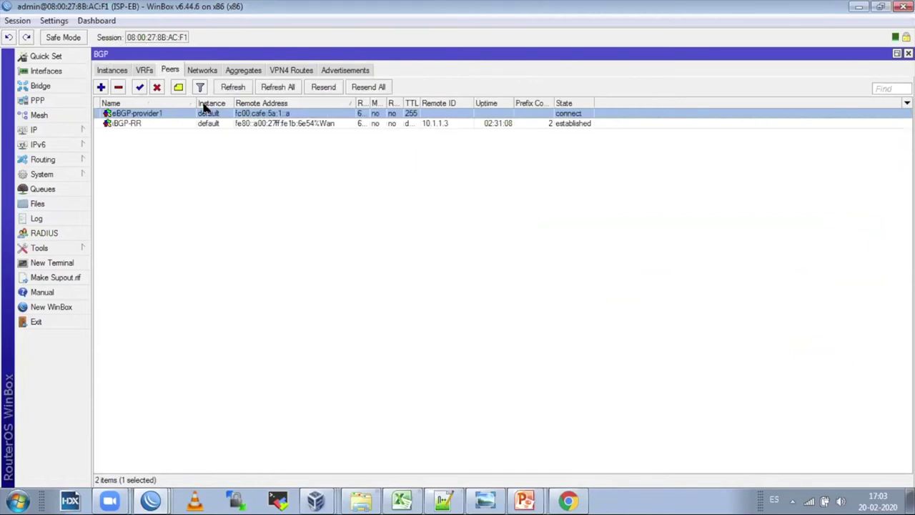
pyautogui.doubleClick(256, 114)
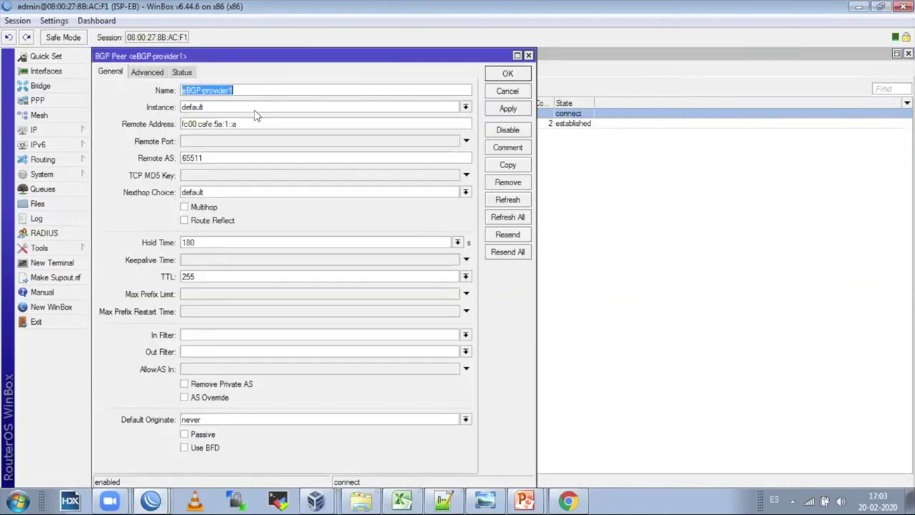
pyautogui.click(207, 176)
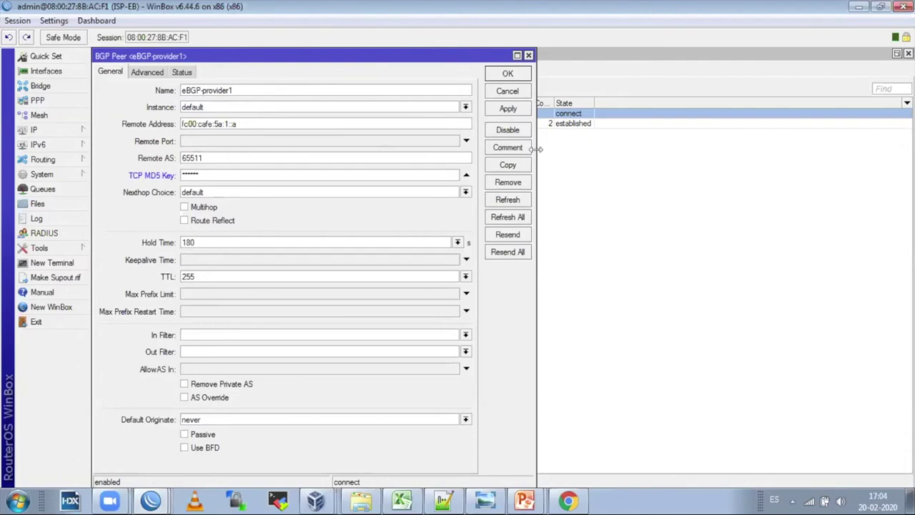
pyautogui.click(507, 109)
pyautogui.click(507, 74)
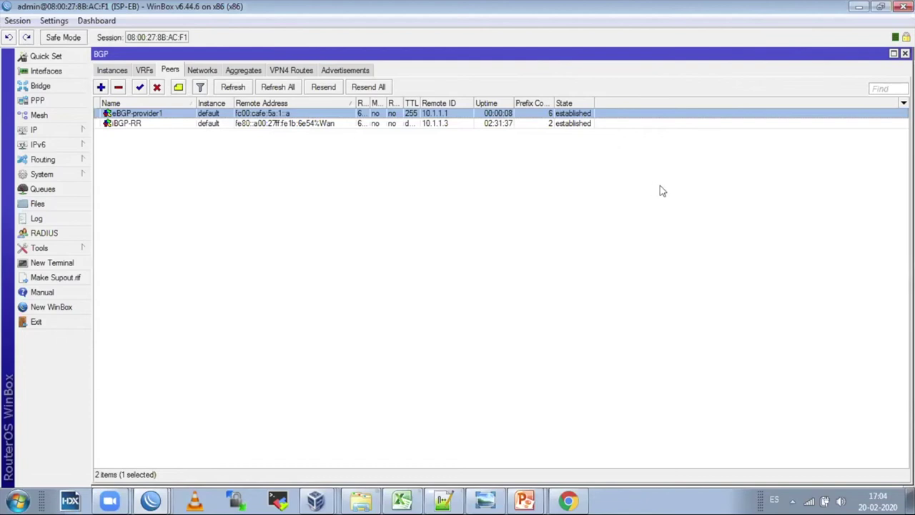
# Step: Close the BGP window and print the detailed BGP peer configuration in the terminal
pyautogui.click(905, 53)
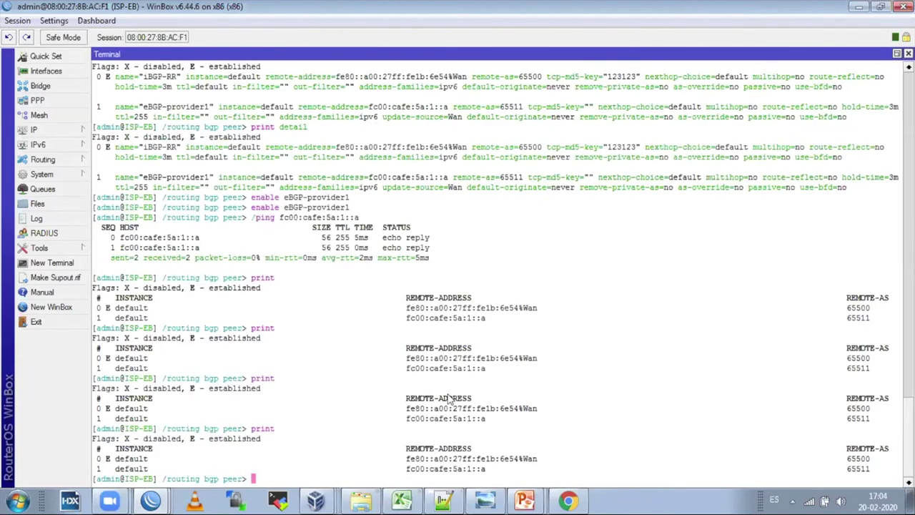
pyautogui.press('Up')
pyautogui.write('d')
pyautogui.write('etail')
pyautogui.press('Return')
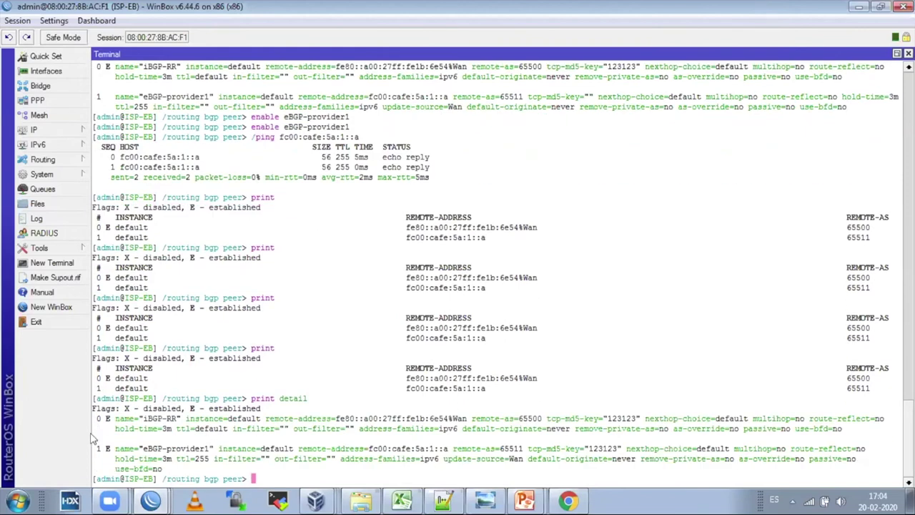
# Step: Reopen the BGP peer list and select eBGP-provider1 to check its session state and prefix count
pyautogui.click(43, 159)
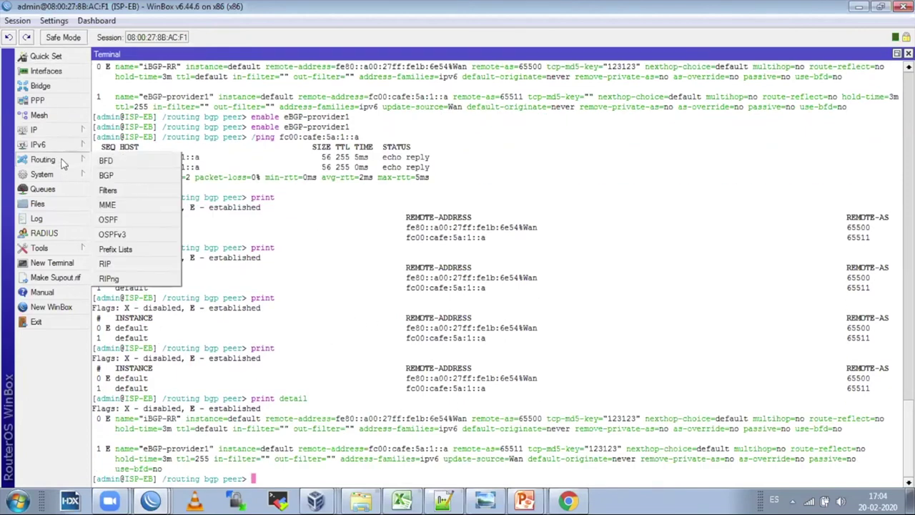
pyautogui.click(107, 175)
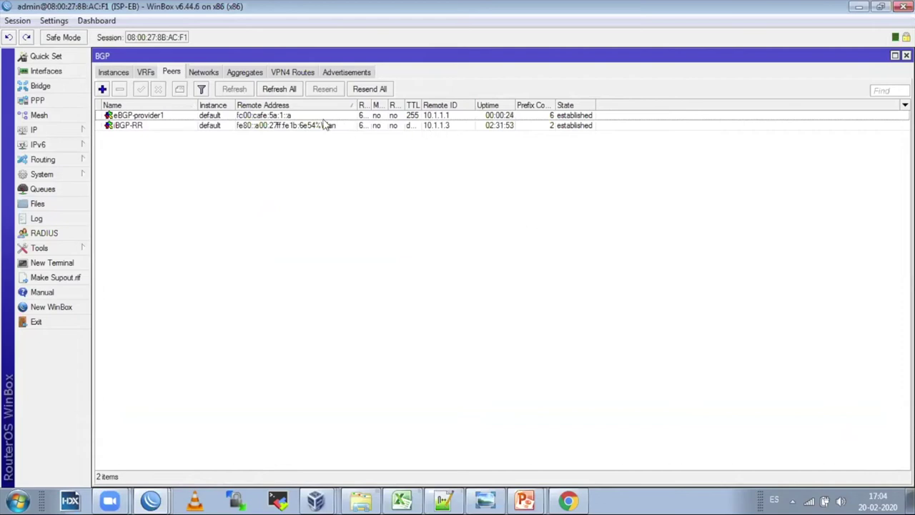
pyautogui.click(544, 116)
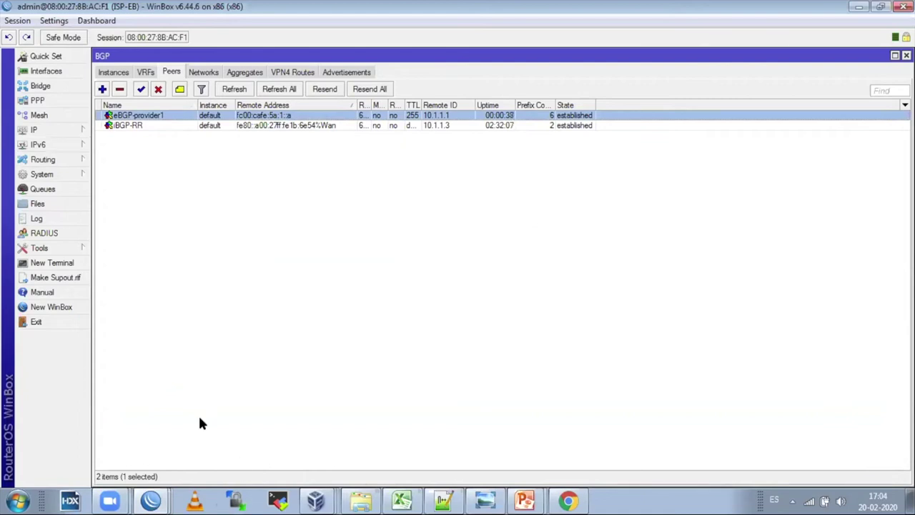
# Step: Examine the fc00 /32 routes learned through BGP in the IPv6 route list
pyautogui.click(61, 146)
pyautogui.click(126, 264)
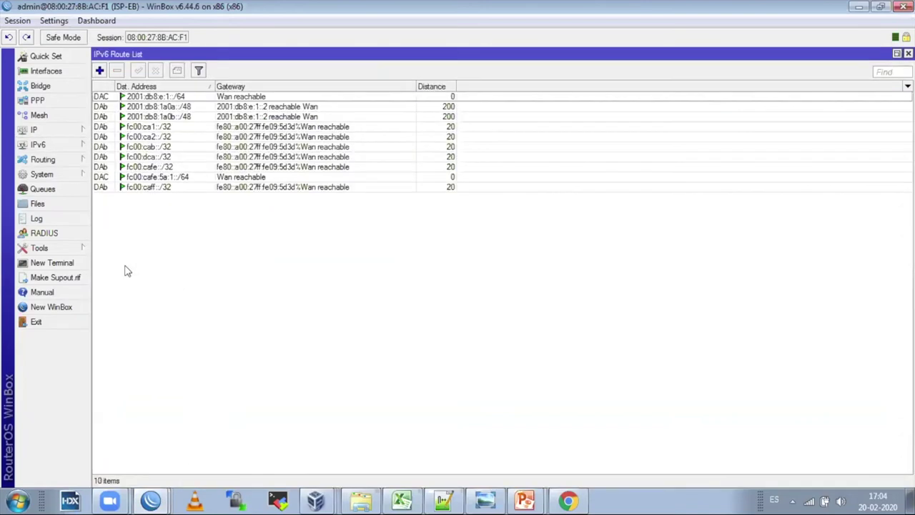
pyautogui.click(164, 140)
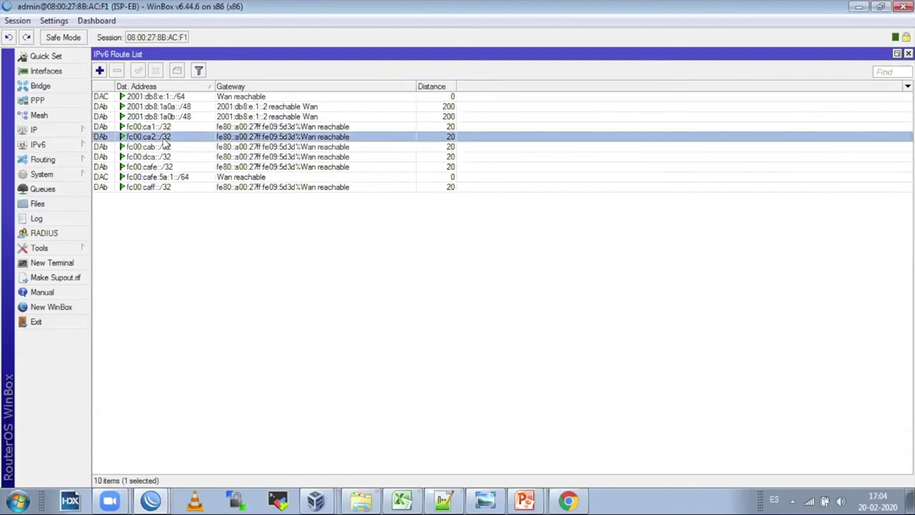
pyautogui.click(165, 147)
pyautogui.click(167, 157)
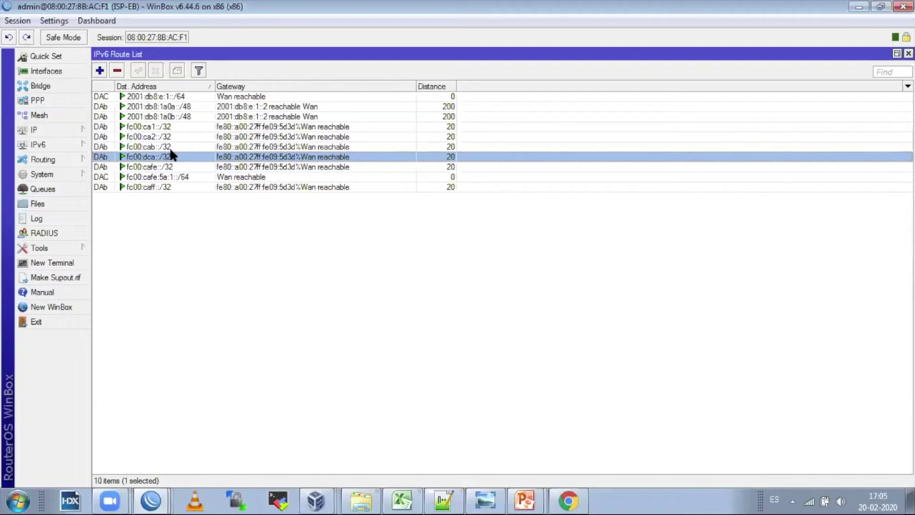
pyautogui.click(199, 147)
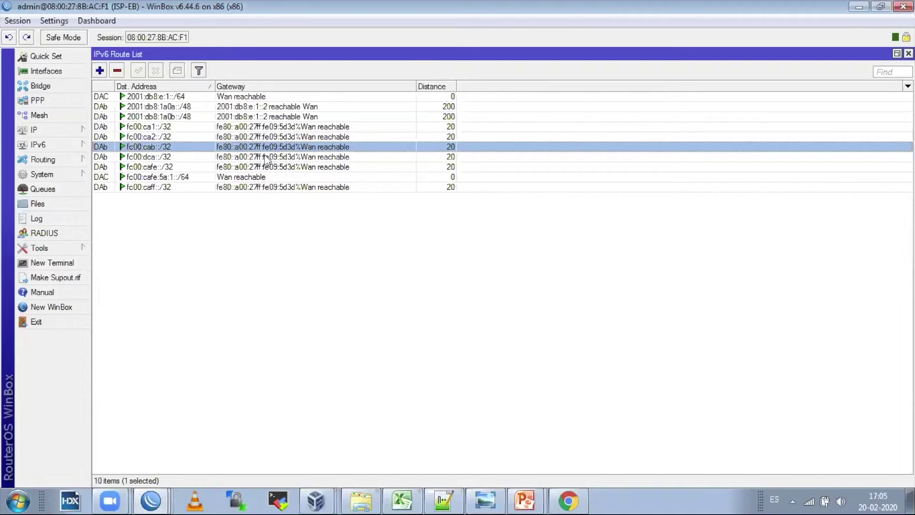
pyautogui.click(180, 137)
pyautogui.keyDown('shift'); pyautogui.click(186, 168); pyautogui.keyUp('shift')
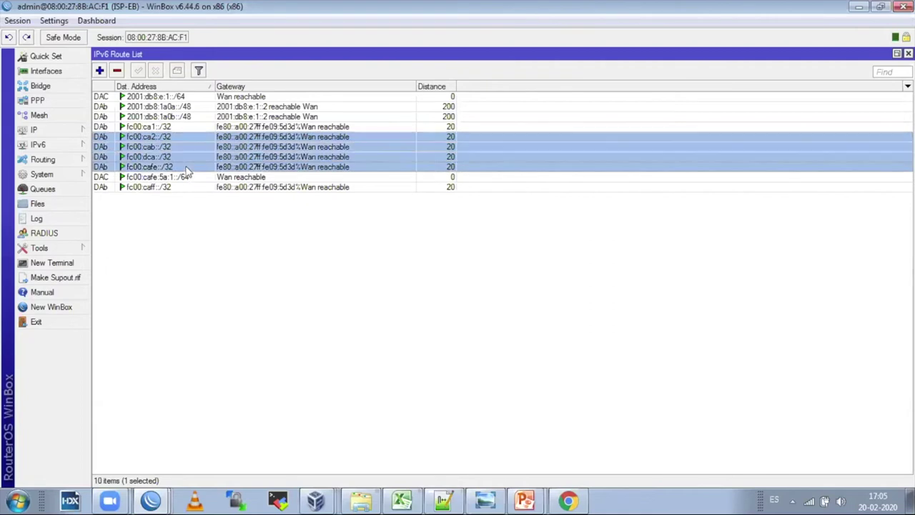
pyautogui.click(179, 127)
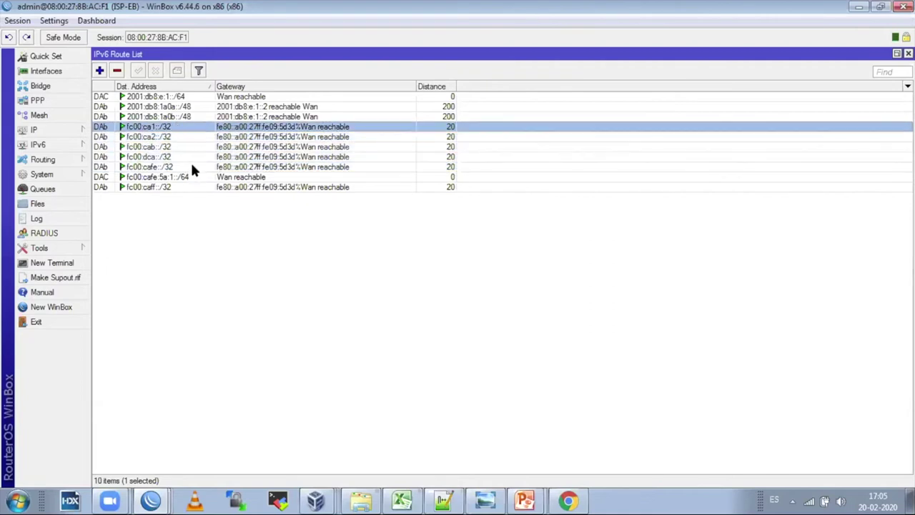
pyautogui.click(191, 168)
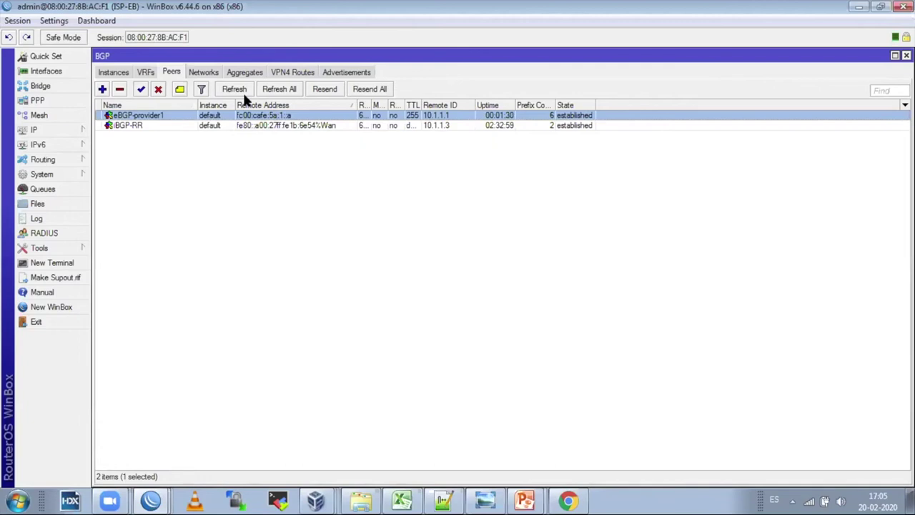
# Step: Show the networks advertised by BGP and narrow the Network column slightly
pyautogui.click(204, 73)
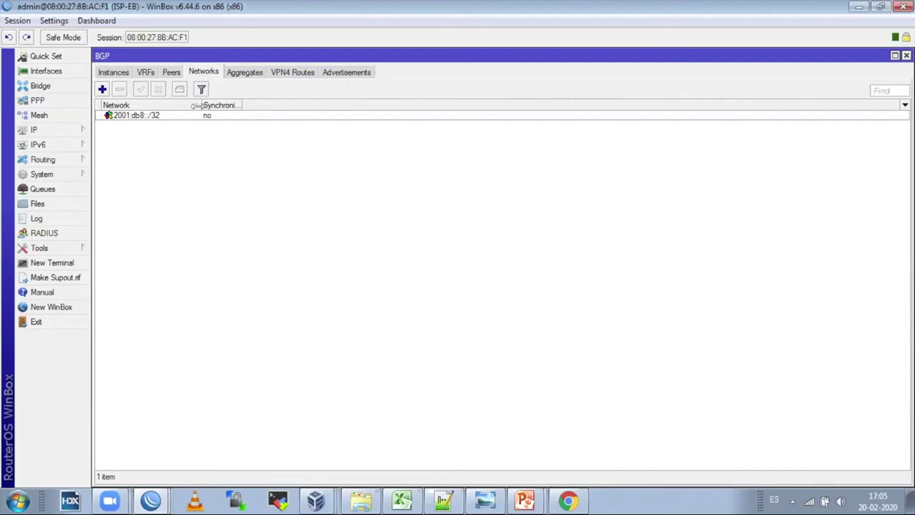
pyautogui.moveTo(195, 106); pyautogui.dragTo(179, 105)
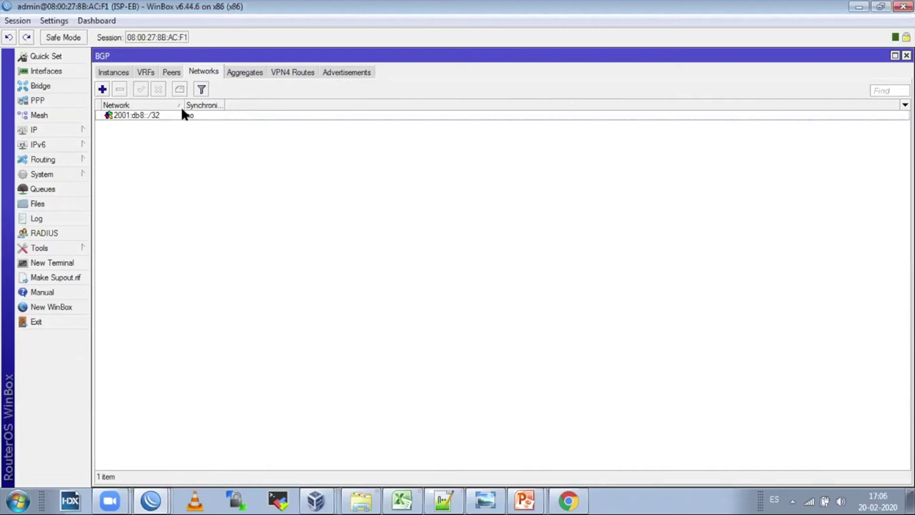
# Step: Check the Synchronize option of the 2001:db8::/32 network, and list the BGP advertisements with a wider Peer column
pyautogui.doubleClick(182, 116)
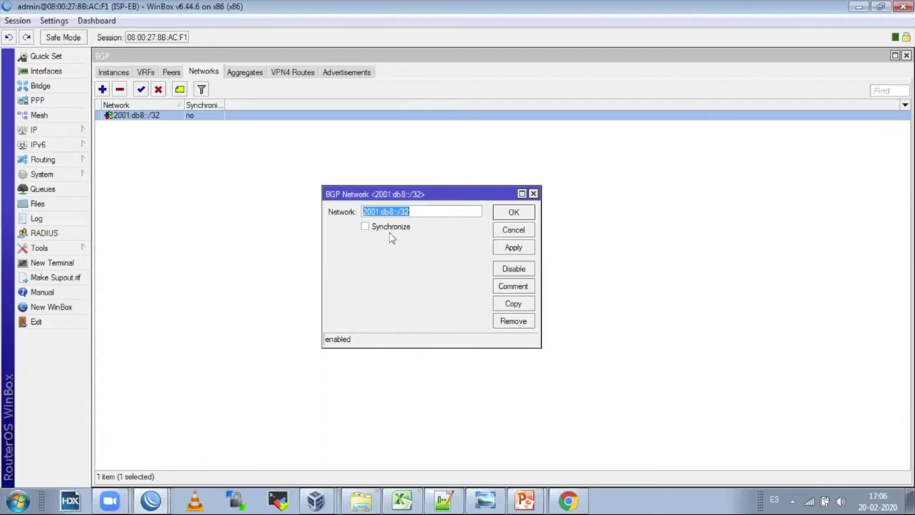
pyautogui.click(509, 212)
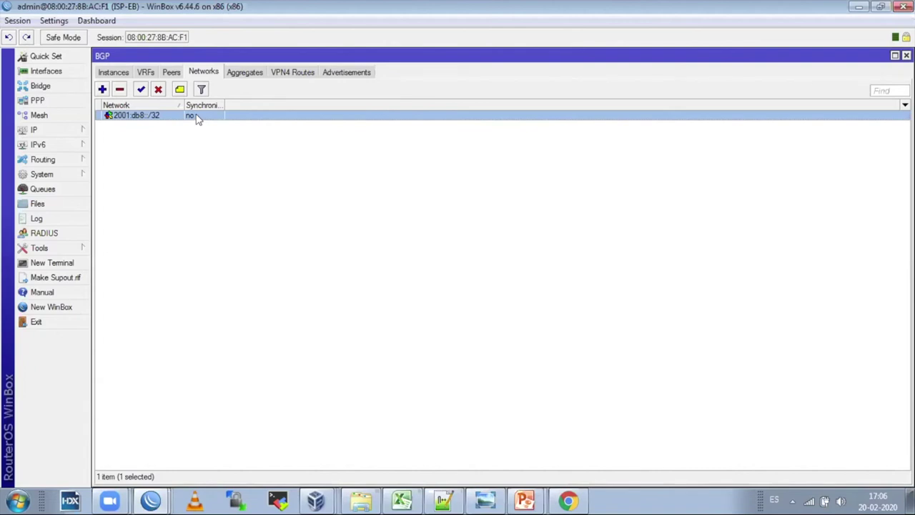
pyautogui.click(342, 73)
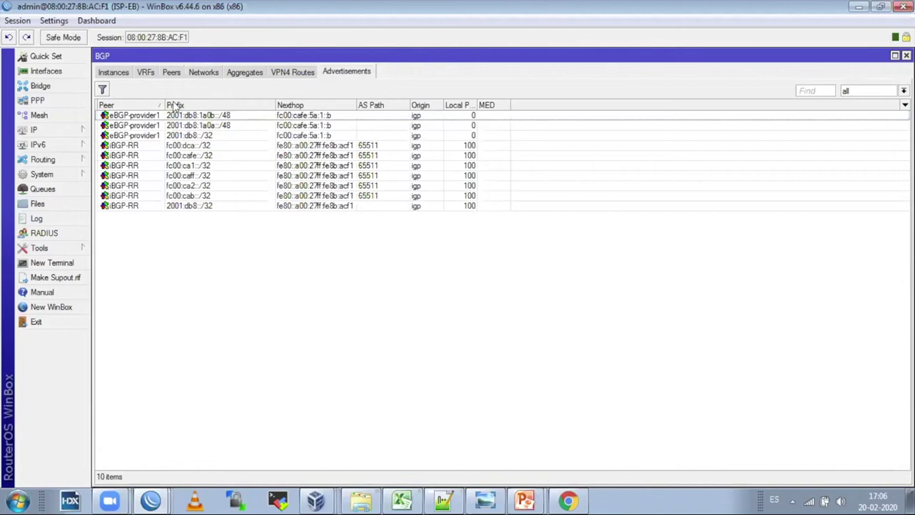
pyautogui.moveTo(165, 105); pyautogui.dragTo(226, 105)
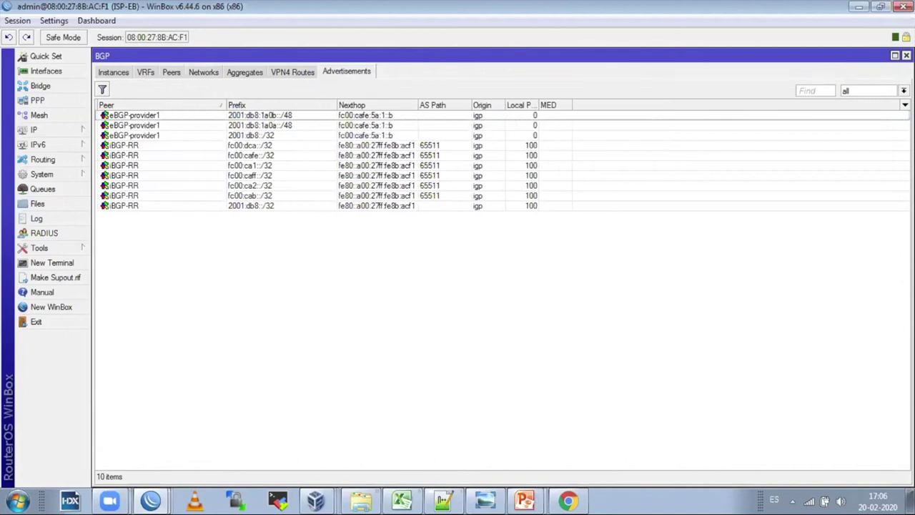
# Step: Close the BGP window and print the BGP advertisements from the routing bgp advertisements level in the terminal
pyautogui.click(907, 55)
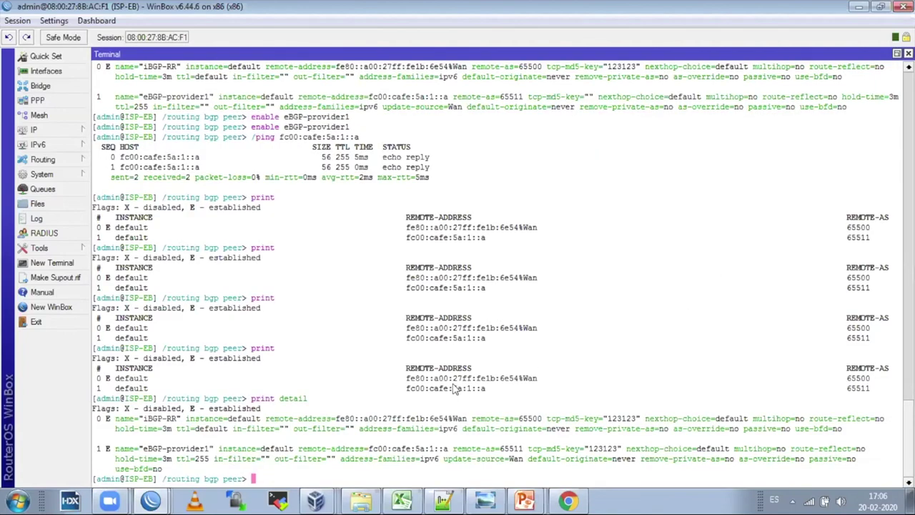
pyautogui.write('..')
pyautogui.press('Return')
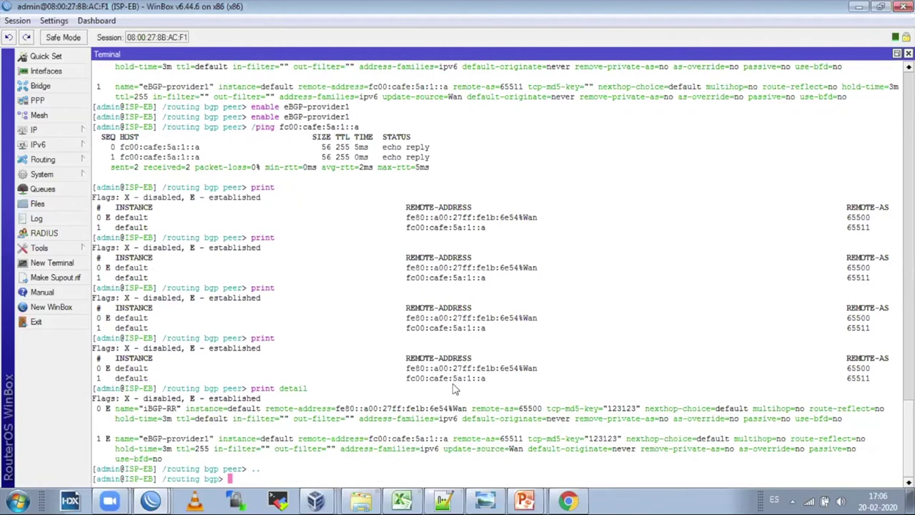
pyautogui.write('adv')
pyautogui.press('Tab')
pyautogui.press('Return')
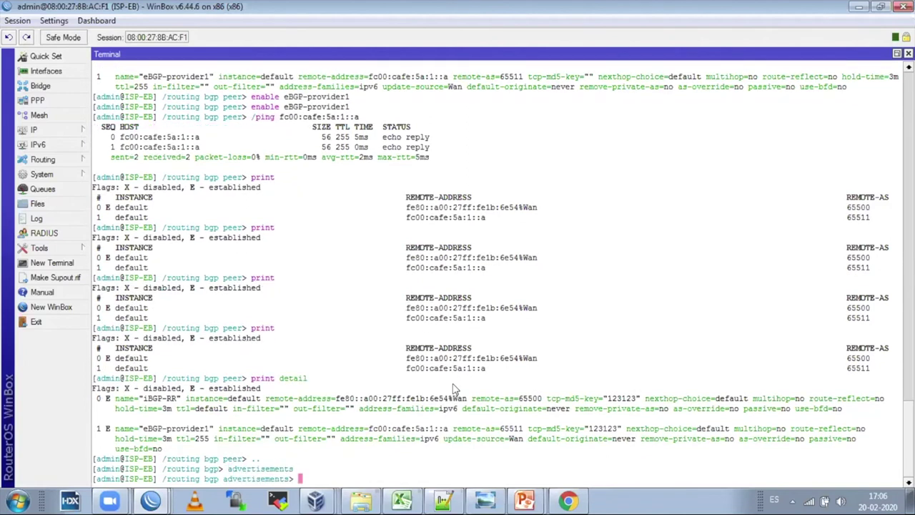
pyautogui.write('print')
pyautogui.press('Return')
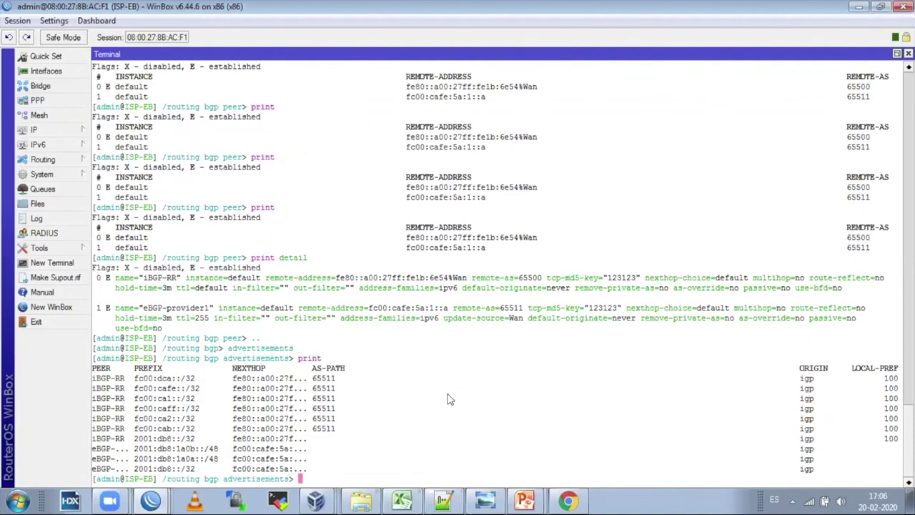
# Step: Print the BGP advertisements in the terminal a second time, without the detail option
pyautogui.write('print deta')
pyautogui.press('BackSpace')
pyautogui.press('BackSpace')
pyautogui.press('BackSpace')
pyautogui.press('BackSpace')
pyautogui.press('Return')
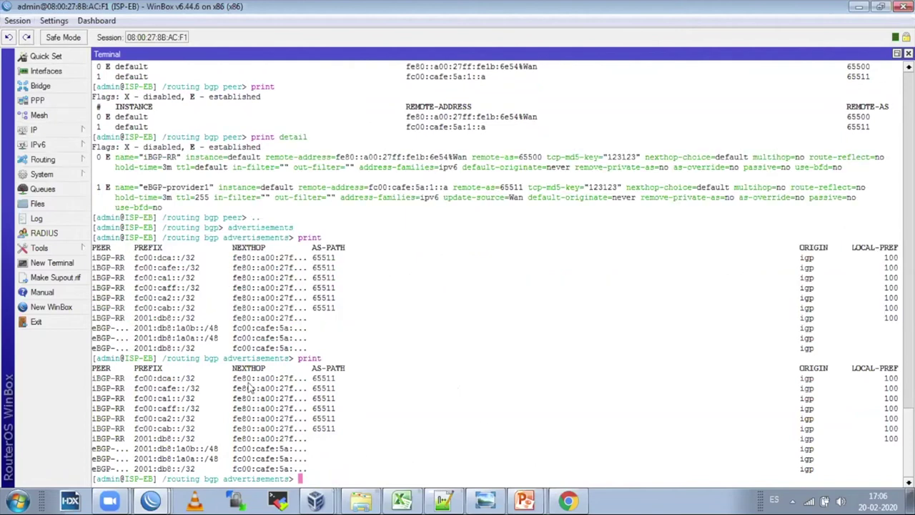
# Step: Reopen the BGP advertisements and examine the 2001:db8:1a0b::/48 and 2001:db8::/32 prefixes sent to eBGP-provider1
pyautogui.click(58, 155)
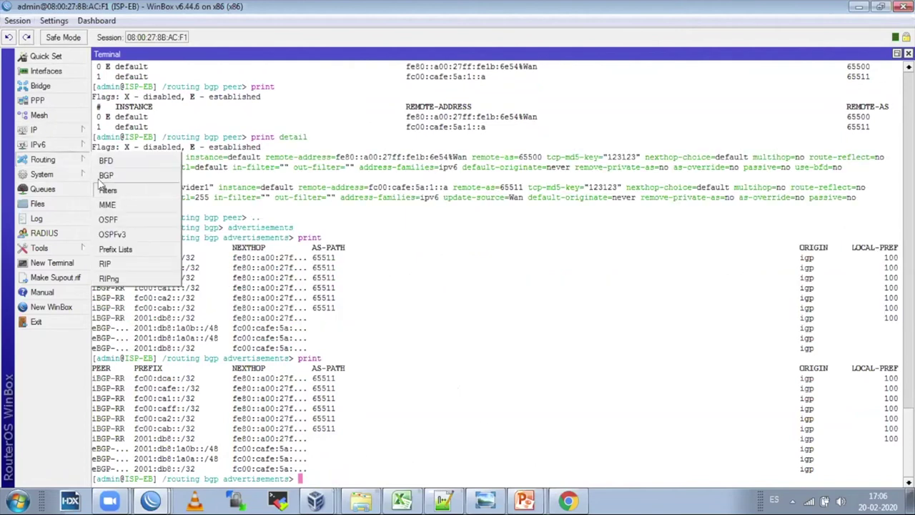
pyautogui.click(123, 178)
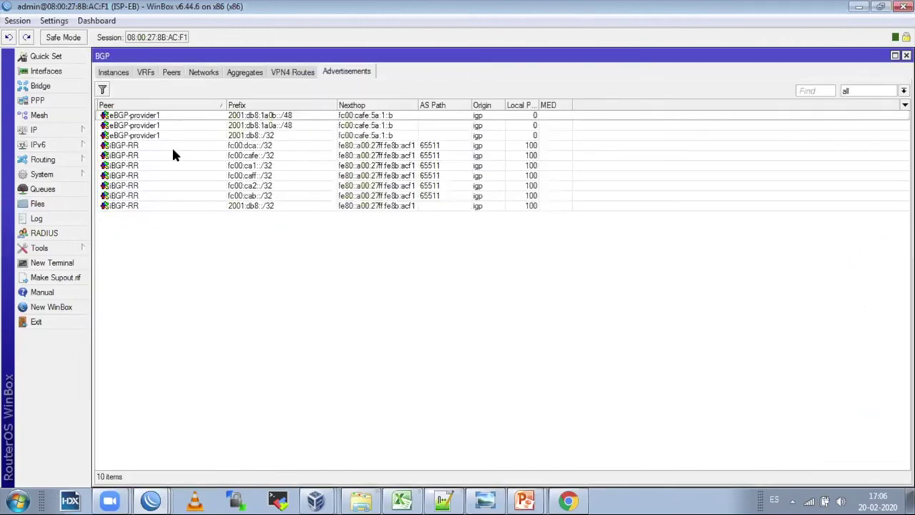
pyautogui.click(166, 118)
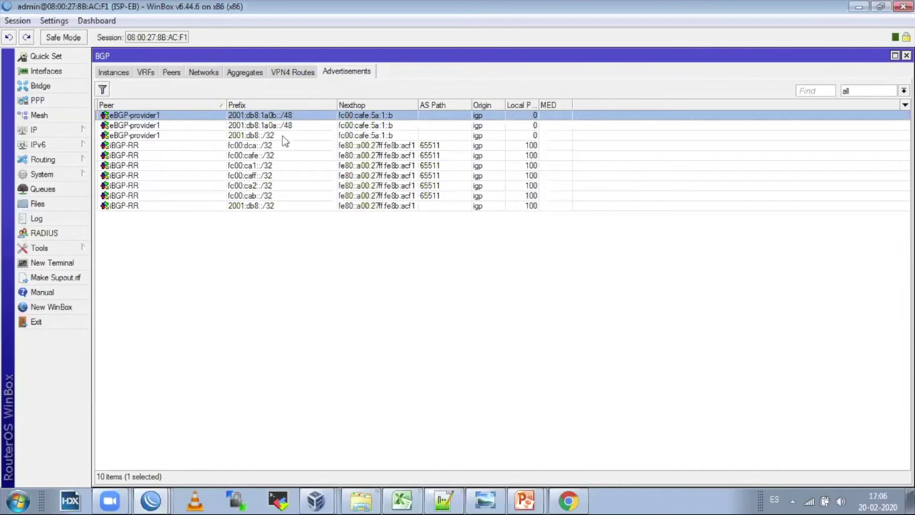
pyautogui.click(283, 136)
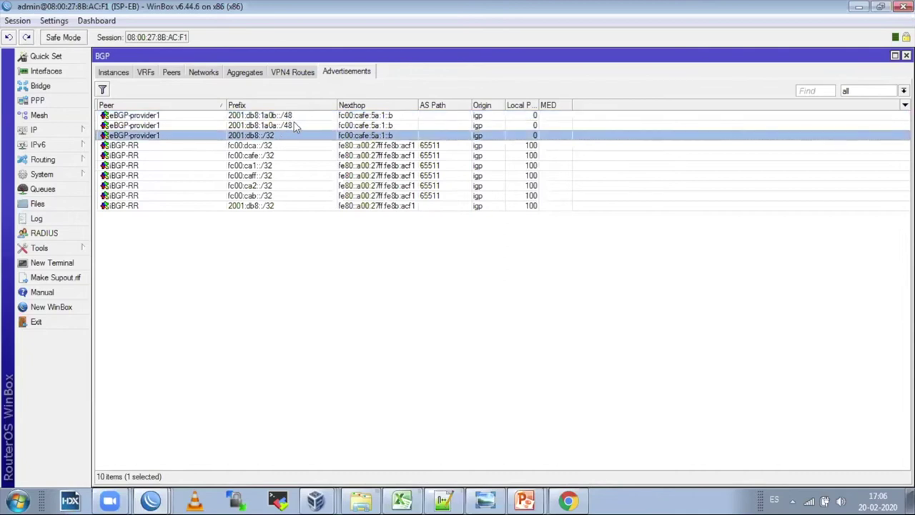
# Step: Check the POP-A and POP-B IPv6 blocks in the Diagram Lab.bmp image and return to the ISP-EB WinBox session
pyautogui.click(499, 503)
pyautogui.scroll(3, 390, 316)
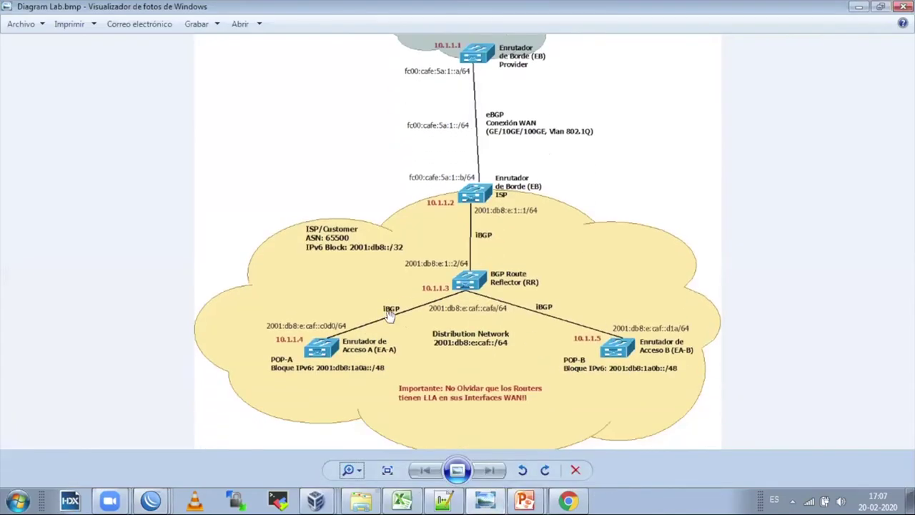
pyautogui.click(859, 7)
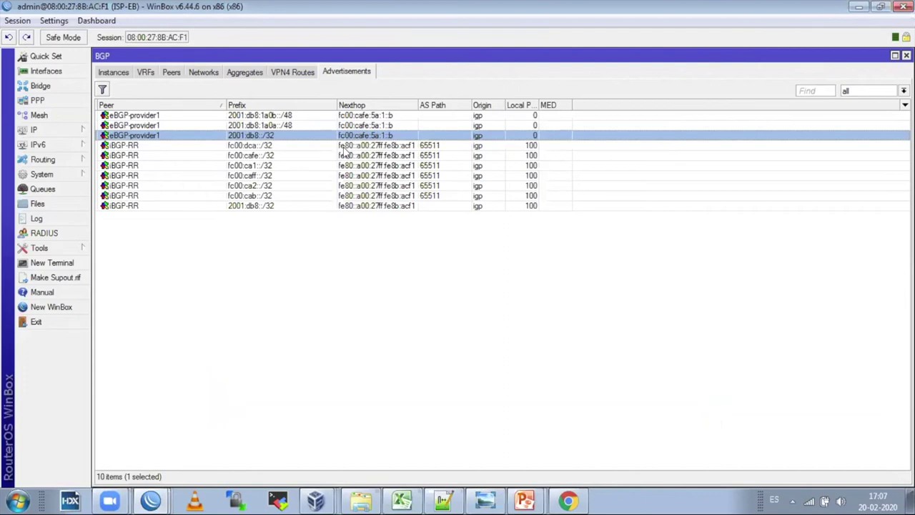
# Step: Show the networks advertised by BGP and compare them with the ISP block in the Diagram Lab.bmp image
pyautogui.click(206, 74)
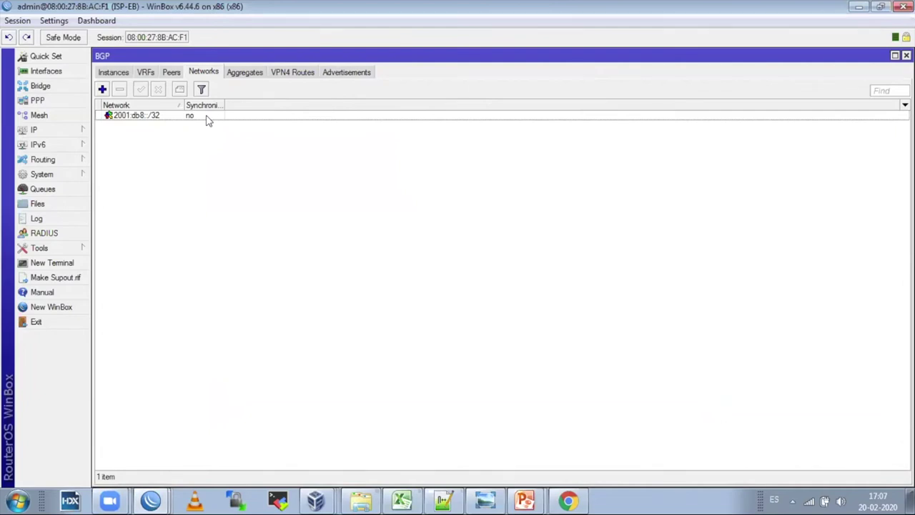
pyautogui.click(485, 502)
pyautogui.moveTo(483, 259)
pyautogui.mouseDown()
pyautogui.moveTo(485, 326)
pyautogui.moveTo(478, 246)
pyautogui.moveTo(479, 264)
pyautogui.mouseUp()
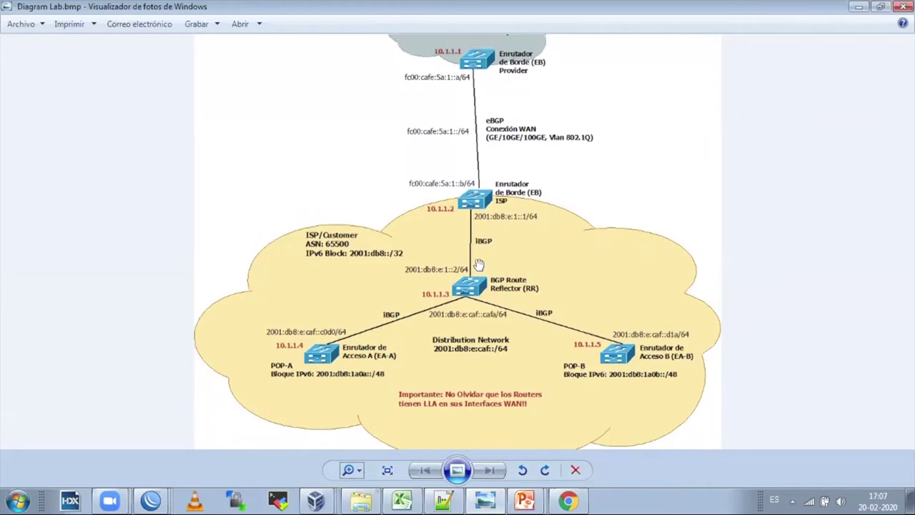
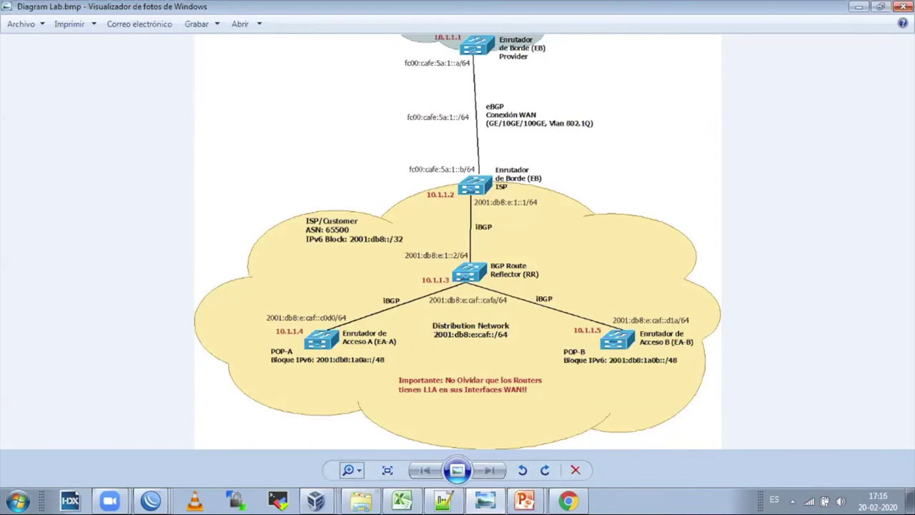
# Step: Minimize the diagram, the PowerPoint presentations and the ISP-EB session, and switch to the ISP-RR Client1 WinBox session
pyautogui.click(857, 8)
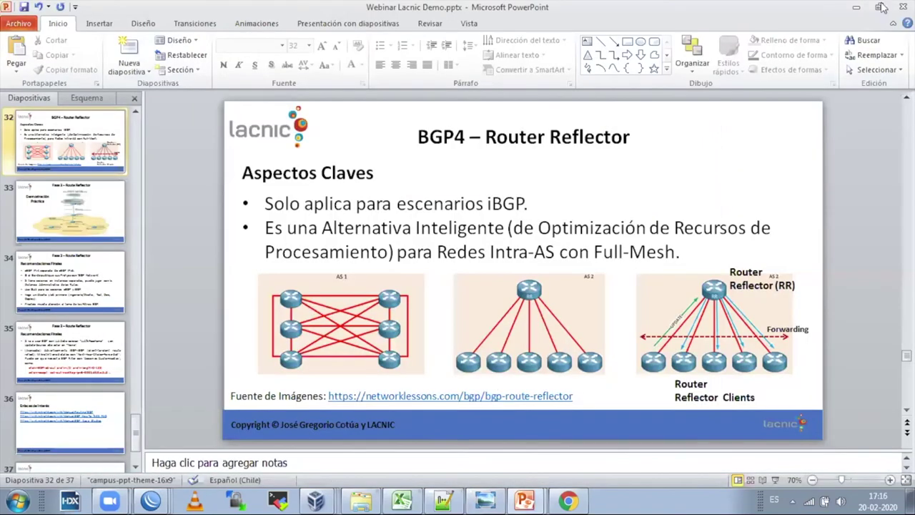
pyautogui.click(856, 7)
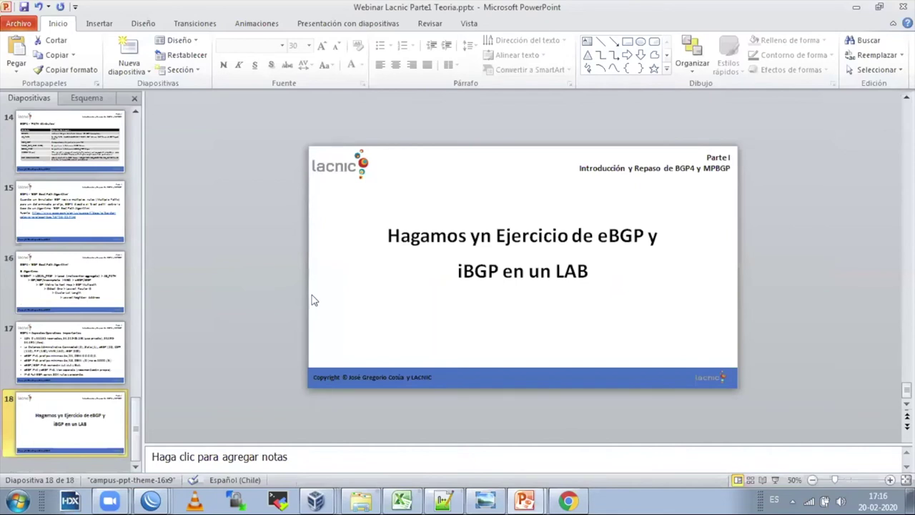
pyautogui.hotkey('alt', 'Tab')
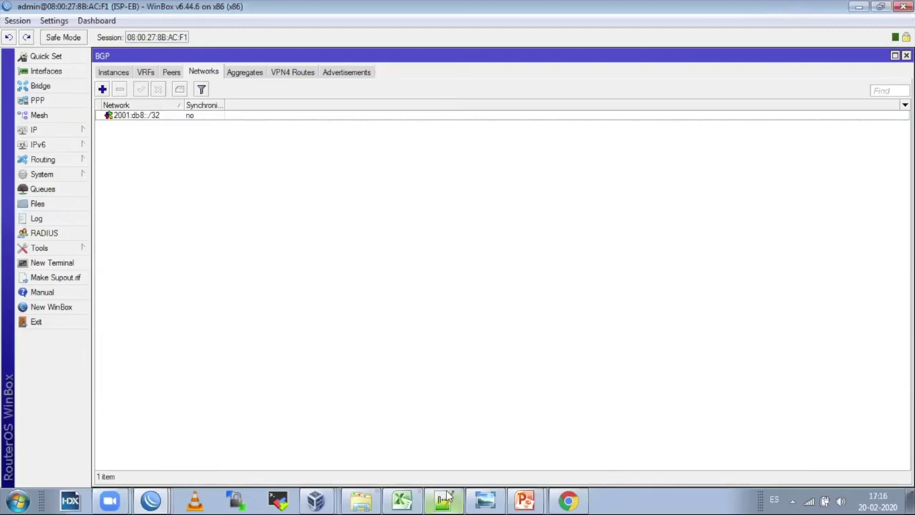
pyautogui.click(858, 6)
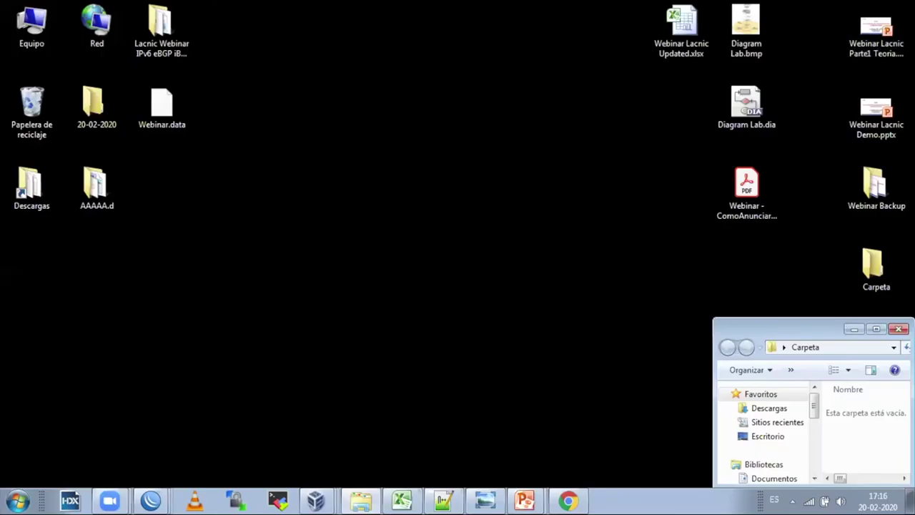
pyautogui.moveTo(152, 499)
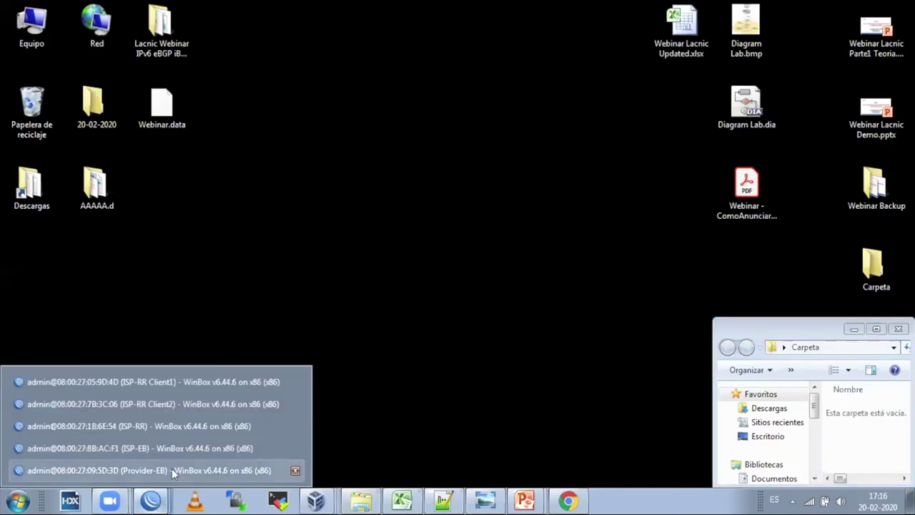
pyautogui.click(211, 380)
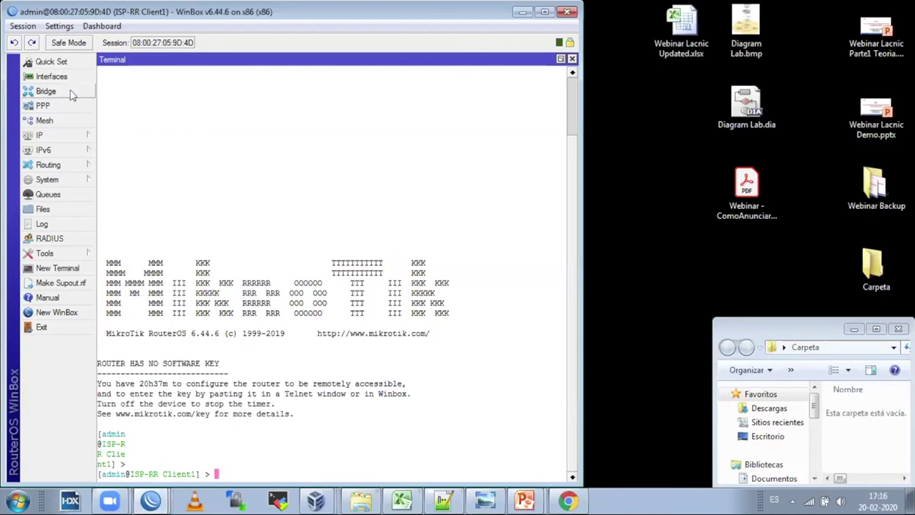
# Step: Check the access router addresses in the Diagram Lab.bmp image and return to the ISP-RR Client1 WinBox session
pyautogui.click(484, 499)
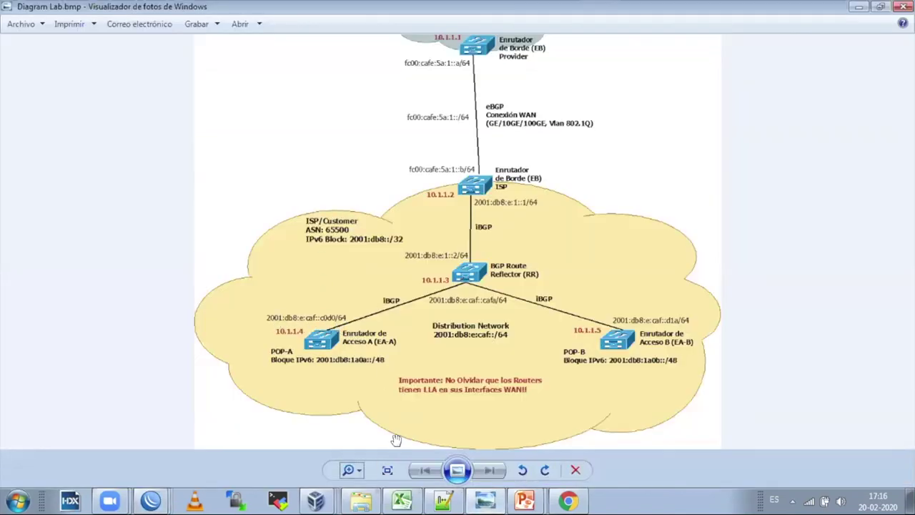
pyautogui.click(360, 470)
pyautogui.scroll(3, 360, 470)
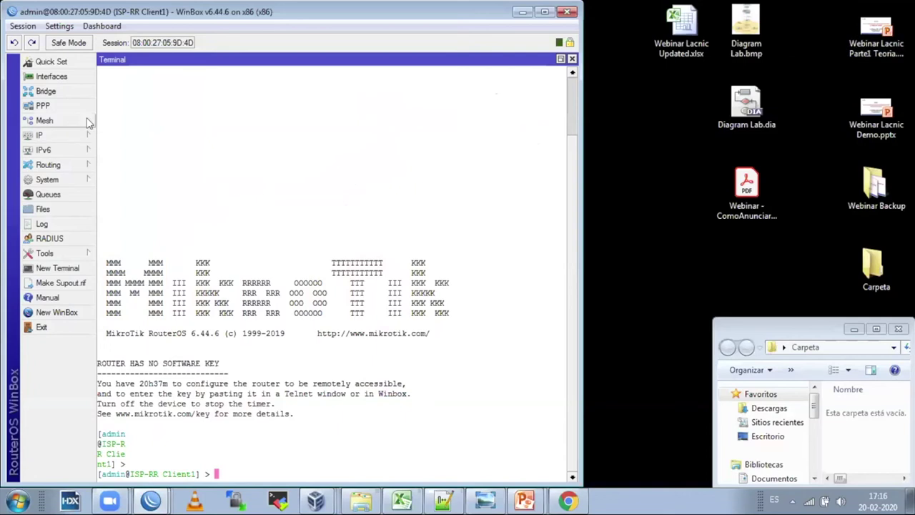
# Step: Inspect the general settings of the br0 bridge interface and close the bridge windows
pyautogui.click(64, 91)
pyautogui.doubleClick(170, 123)
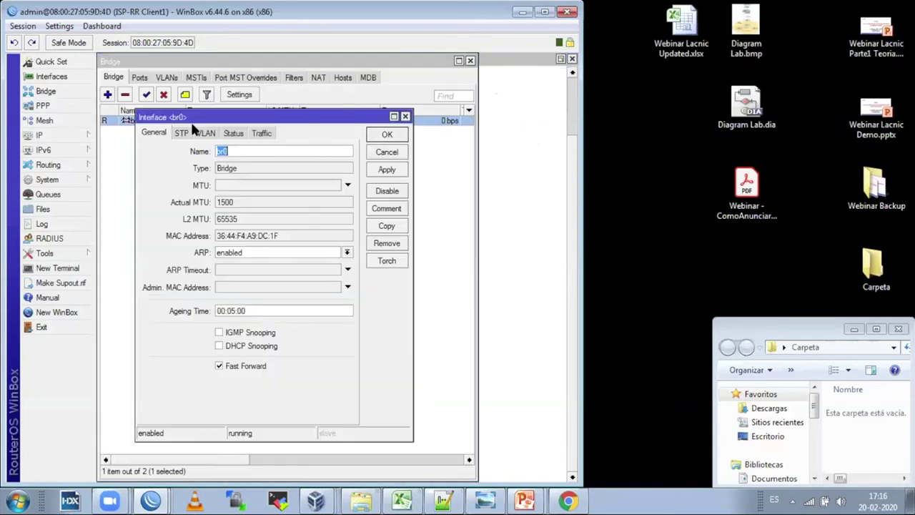
pyautogui.click(405, 116)
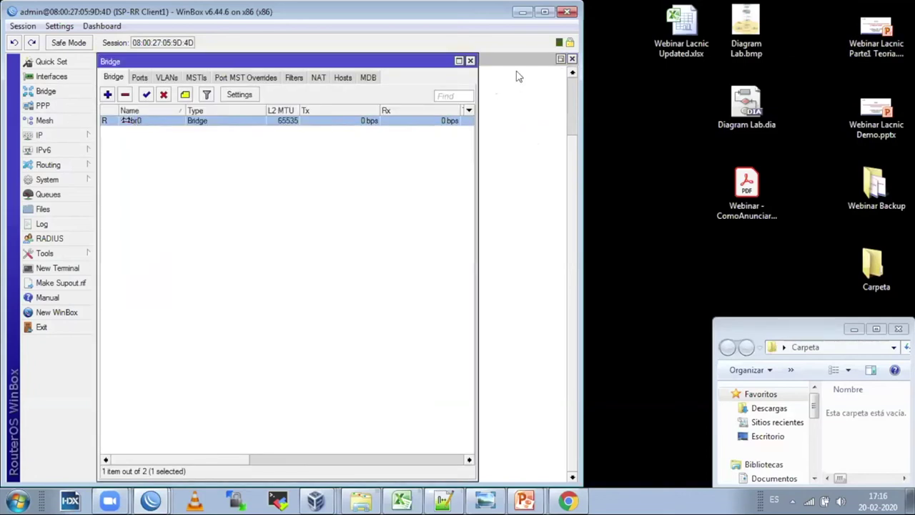
pyautogui.click(470, 61)
# Step: Inspect the IPv4 address assigned to br0 in the IP address list and close the list
pyautogui.click(60, 136)
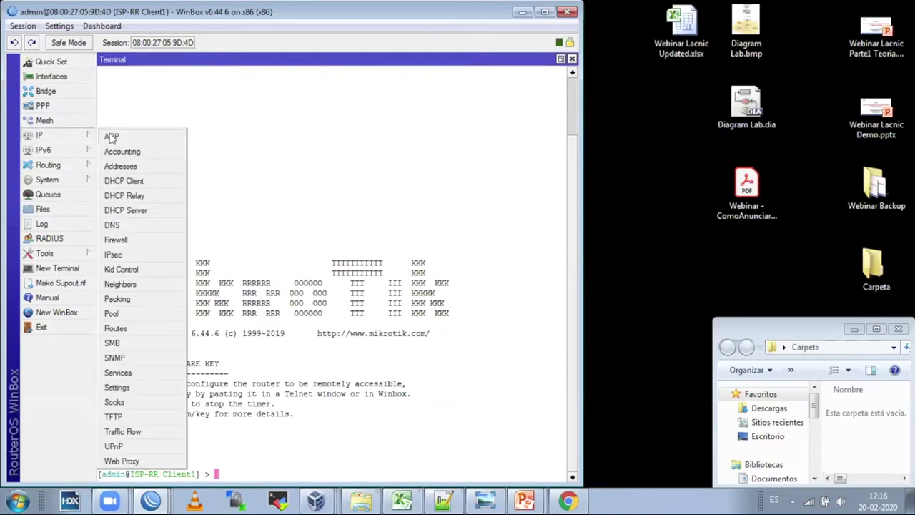
pyautogui.click(120, 166)
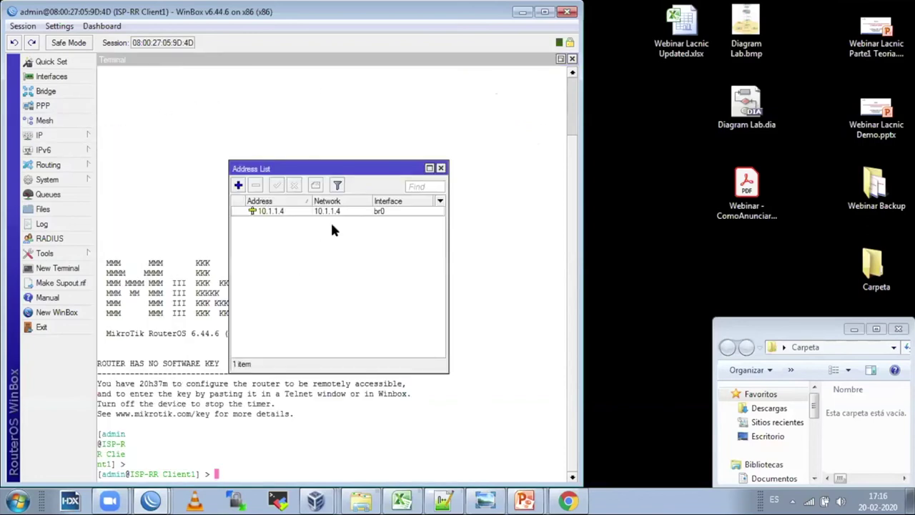
pyautogui.doubleClick(294, 212)
pyautogui.click(415, 213)
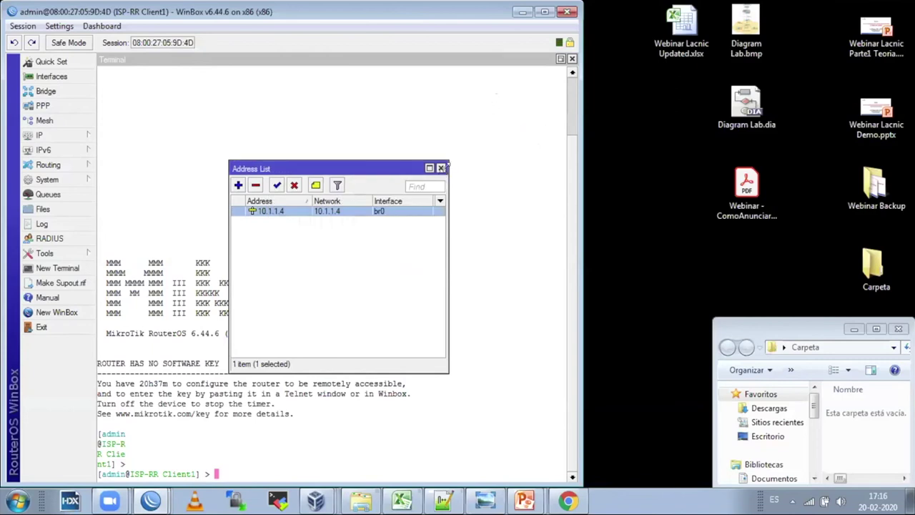
pyautogui.click(441, 167)
# Step: Close the terminal and inspect the AS number and router ID of the default BGP instance on ISP-RR Client1
pyautogui.click(571, 58)
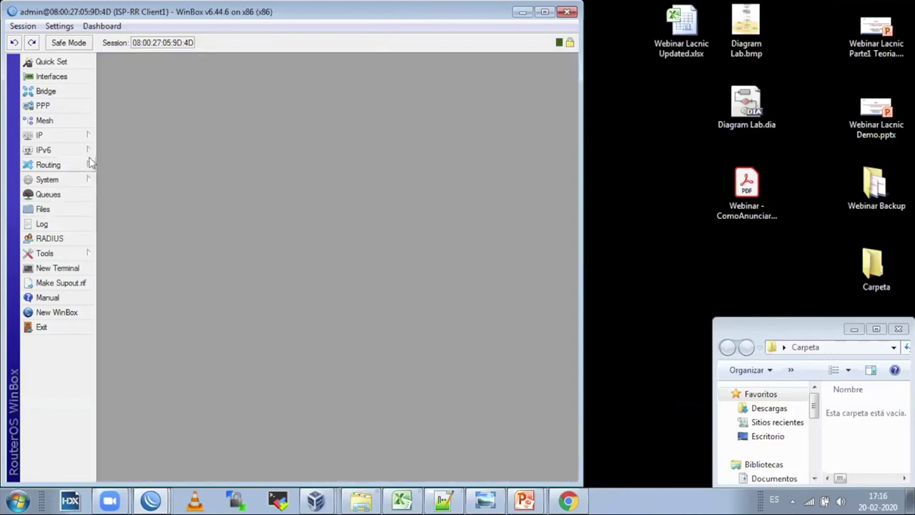
pyautogui.click(64, 166)
pyautogui.click(143, 183)
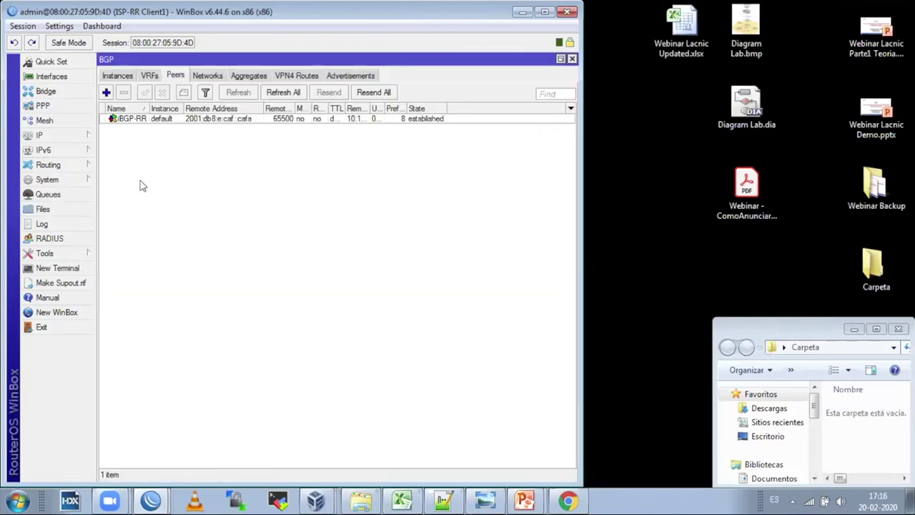
pyautogui.click(115, 76)
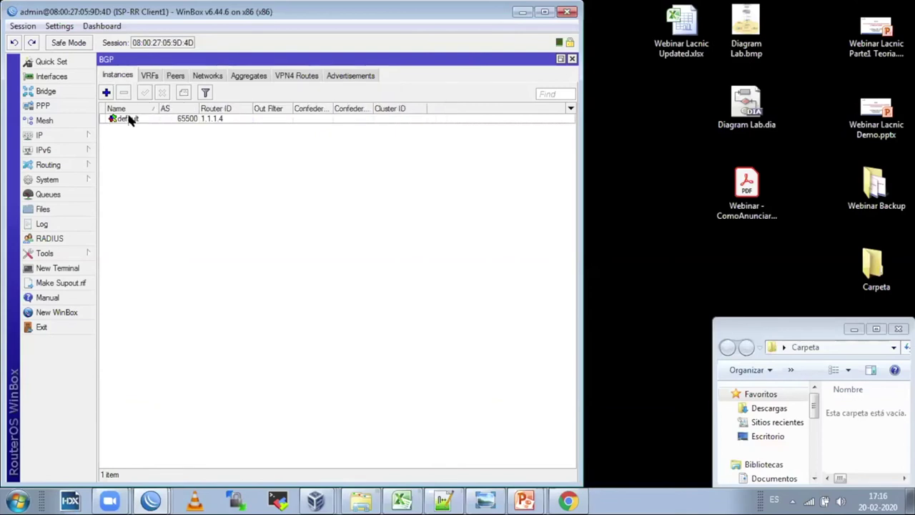
pyautogui.doubleClick(129, 118)
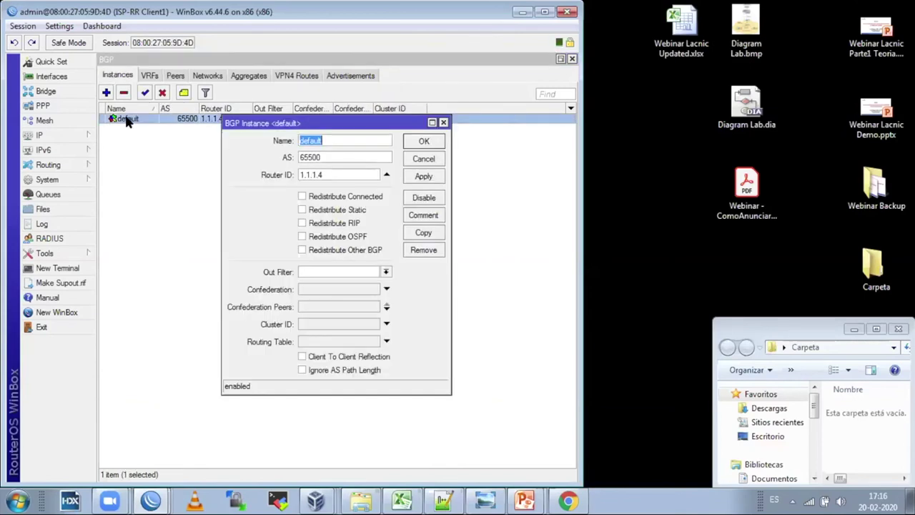
pyautogui.doubleClick(333, 173)
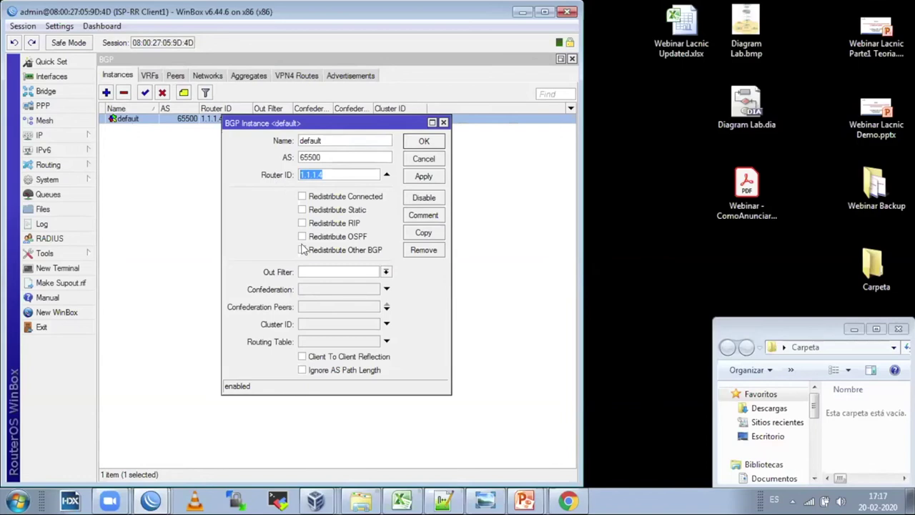
pyautogui.click(424, 141)
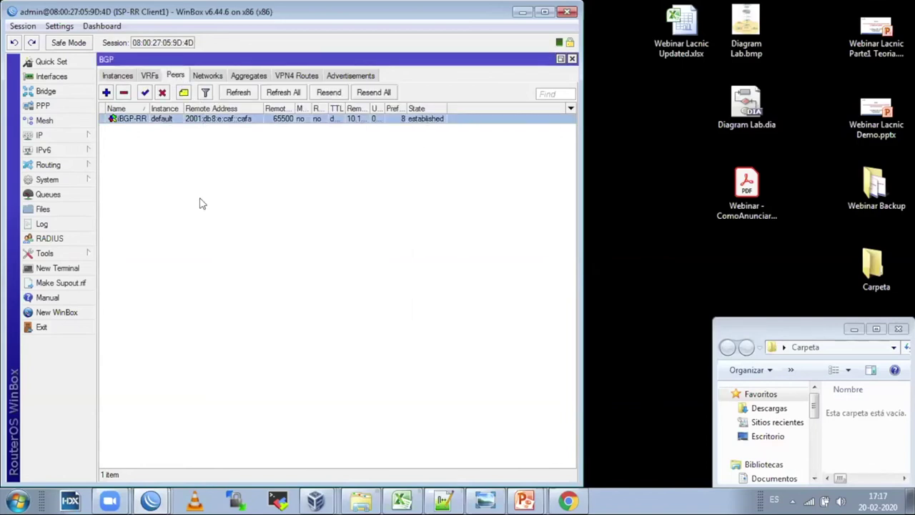
# Step: Inspect the iBGP-RR peer's remote address, address families and update source in its general and advanced settings
pyautogui.doubleClick(209, 119)
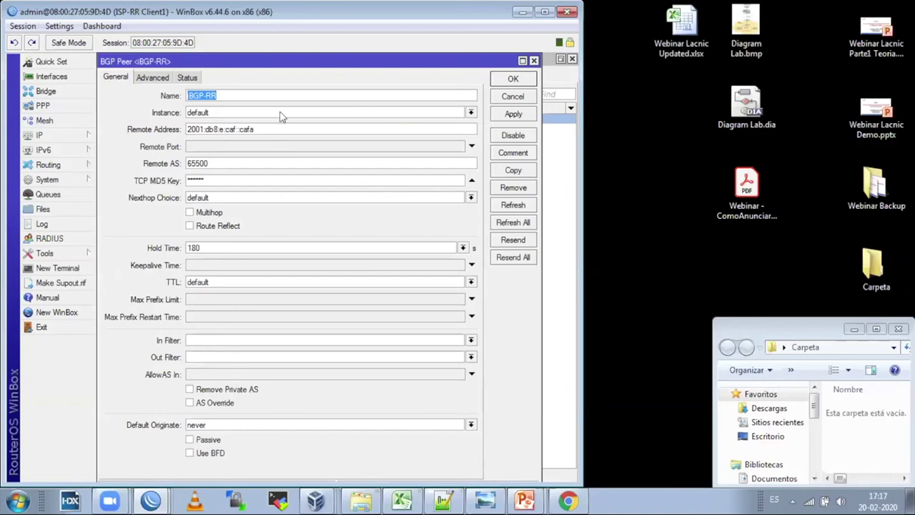
pyautogui.moveTo(271, 129); pyautogui.dragTo(177, 123)
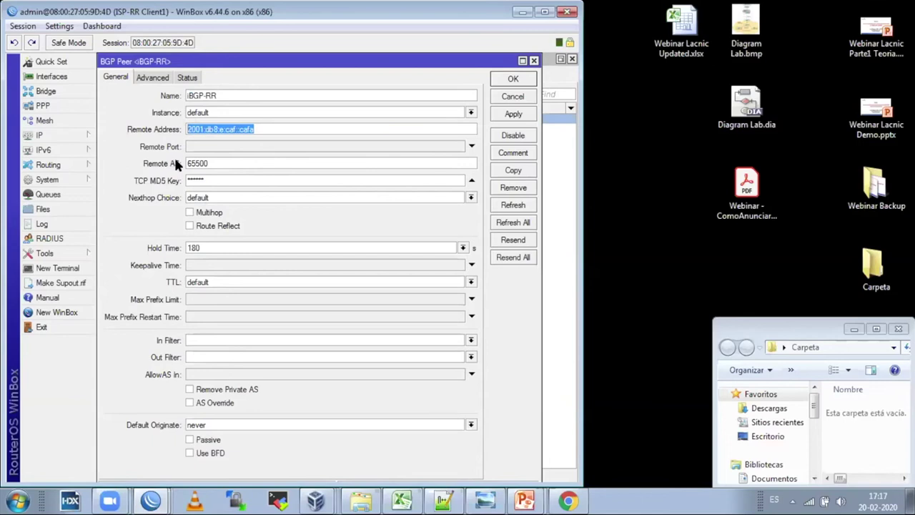
pyautogui.click(148, 78)
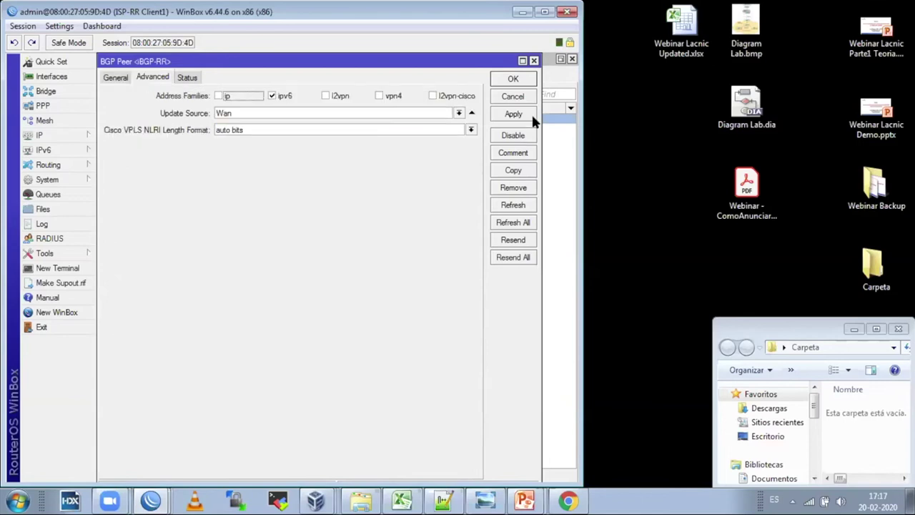
pyautogui.click(512, 80)
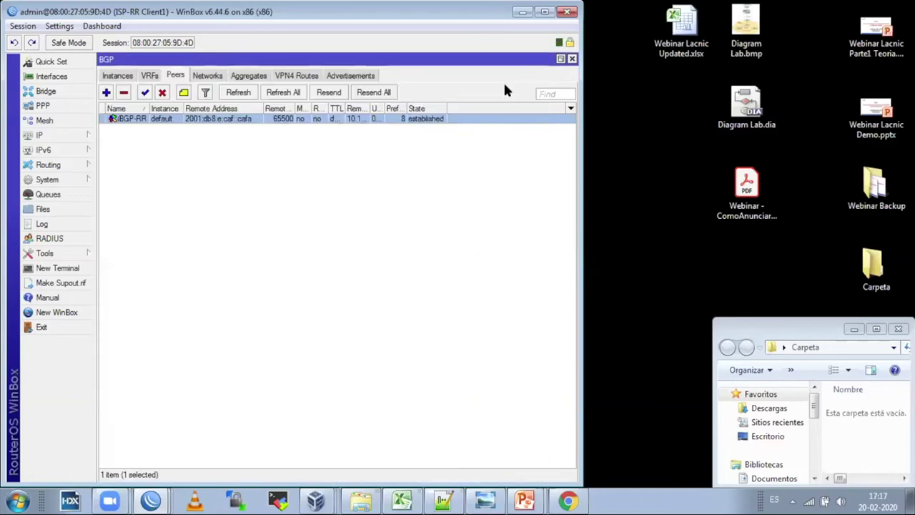
pyautogui.doubleClick(191, 121)
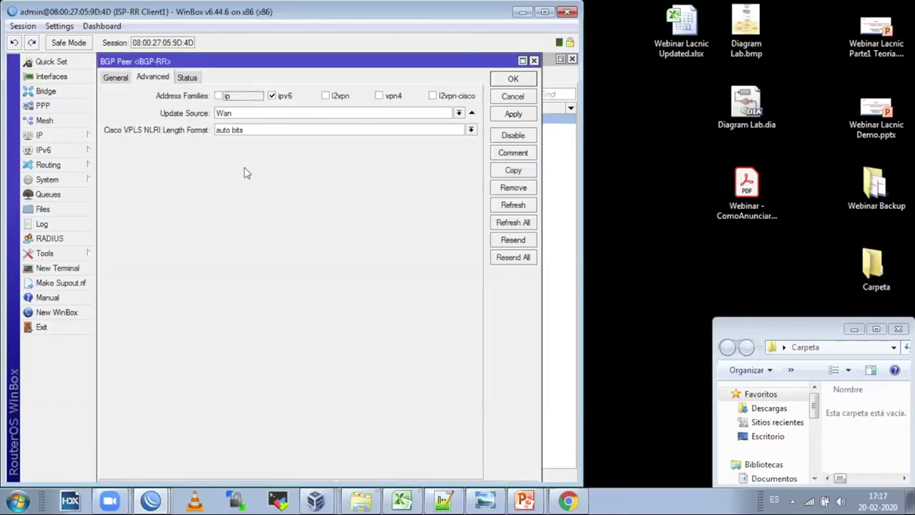
pyautogui.click(115, 78)
pyautogui.click(511, 79)
# Step: Bring up the ISP-RR Client2 WinBox session and arrange it side by side with the ISP-RR Client1 session
pyautogui.moveTo(151, 502)
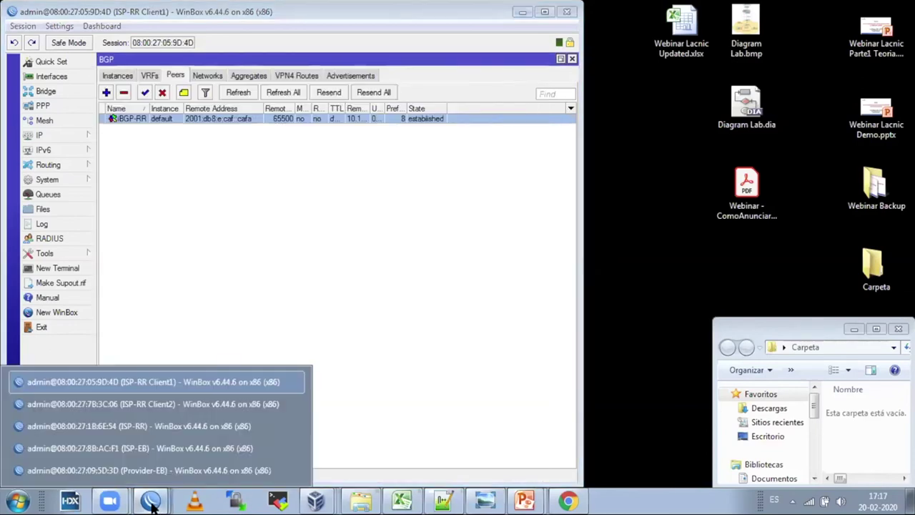
pyautogui.click(151, 403)
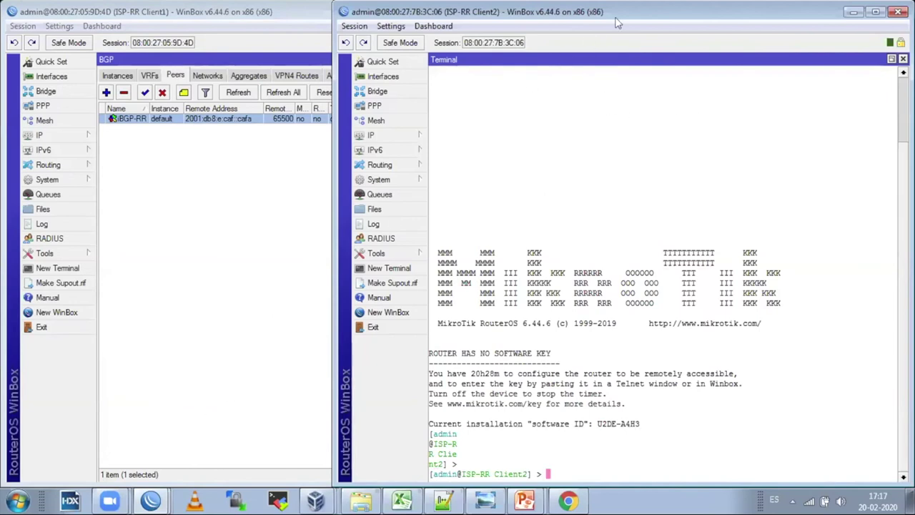
pyautogui.moveTo(619, 12); pyautogui.dragTo(914, 215)
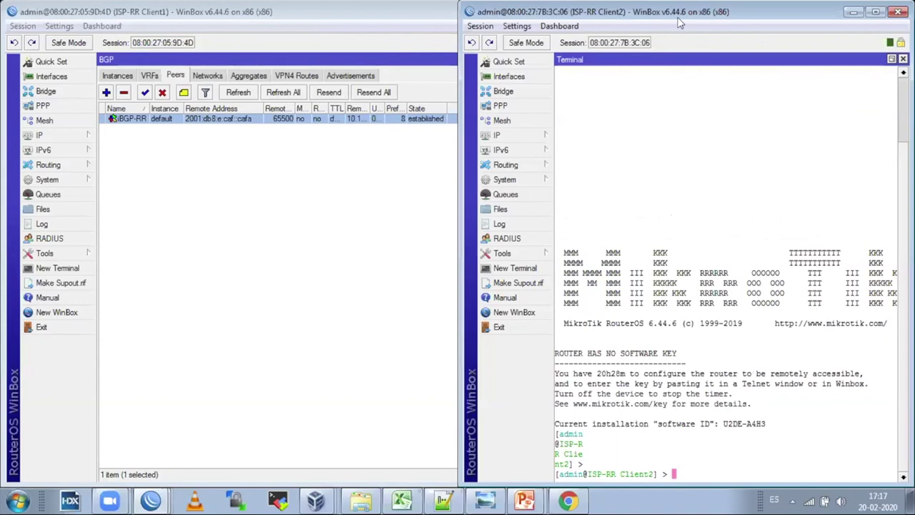
pyautogui.click(280, 68)
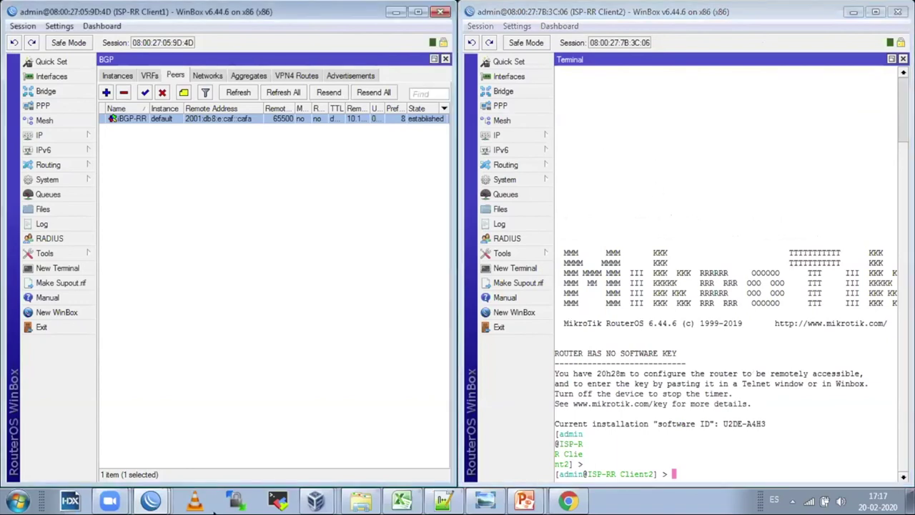
# Step: Switch to the ISP-RR WinBox session, reduce its window size, and close its terminal and route filter windows
pyautogui.click(151, 501)
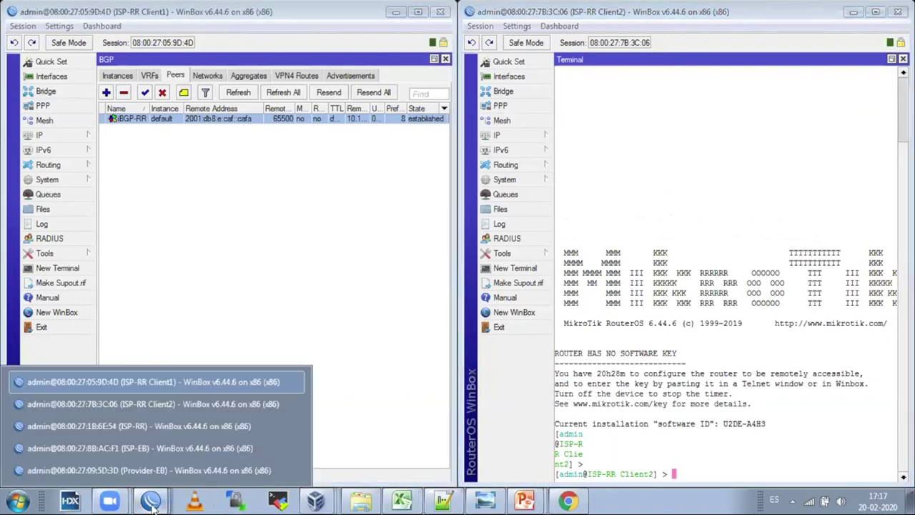
pyautogui.click(181, 427)
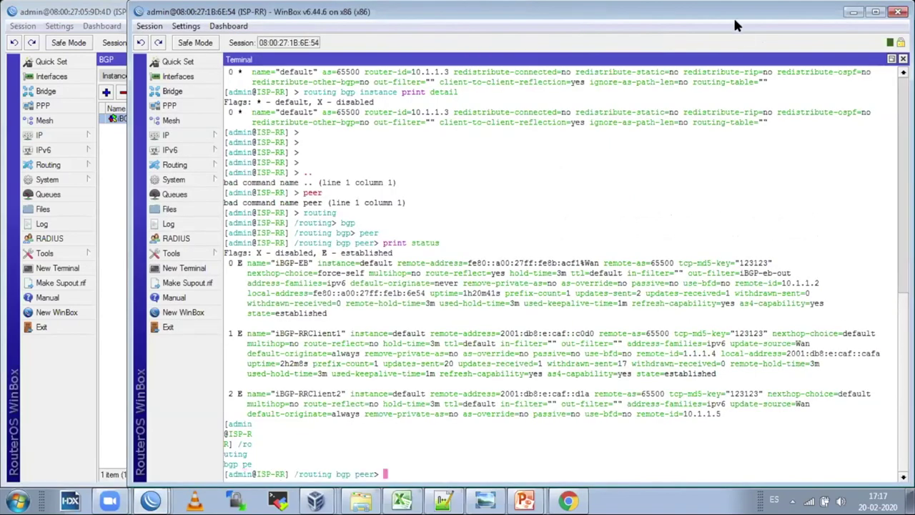
pyautogui.doubleClick(733, 16)
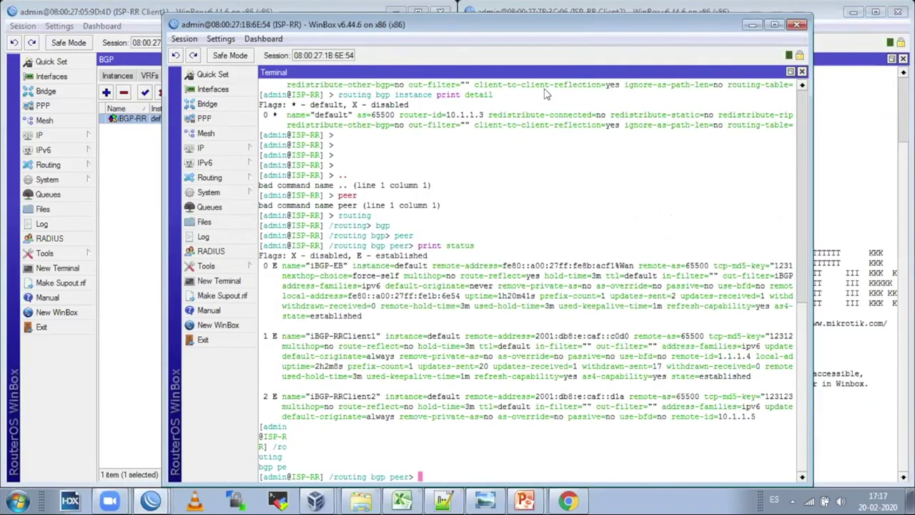
pyautogui.click(802, 73)
pyautogui.click(801, 72)
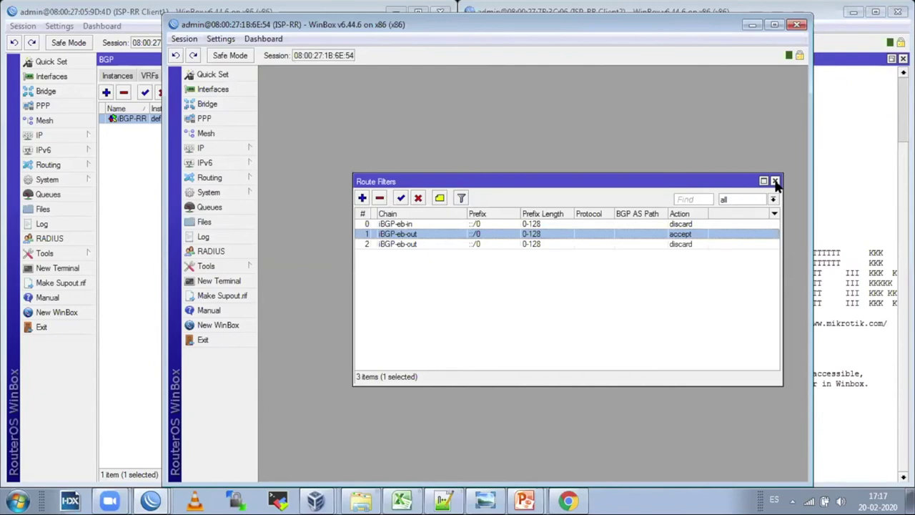
pyautogui.click(775, 182)
# Step: Inspect the br0 bridge interface on ISP-RR and its assigned IPv4 address, closing both lists
pyautogui.click(209, 105)
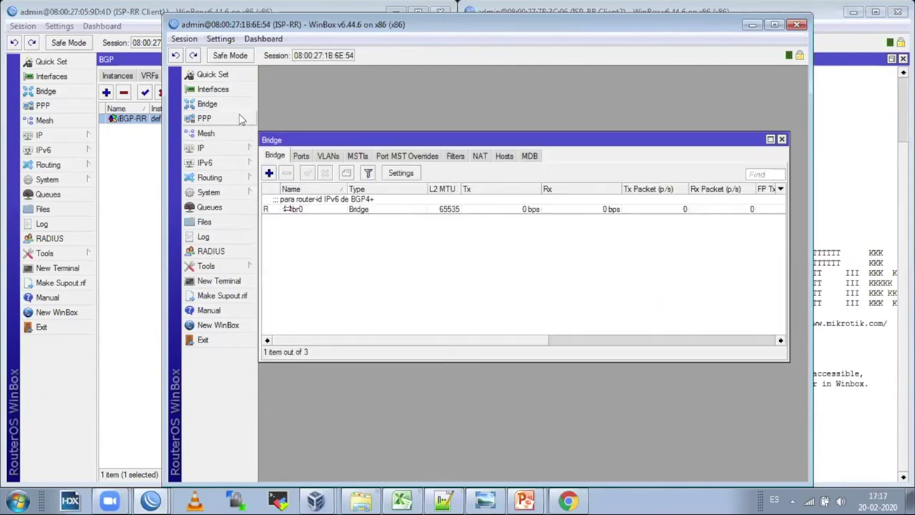
pyautogui.doubleClick(340, 209)
pyautogui.click(655, 91)
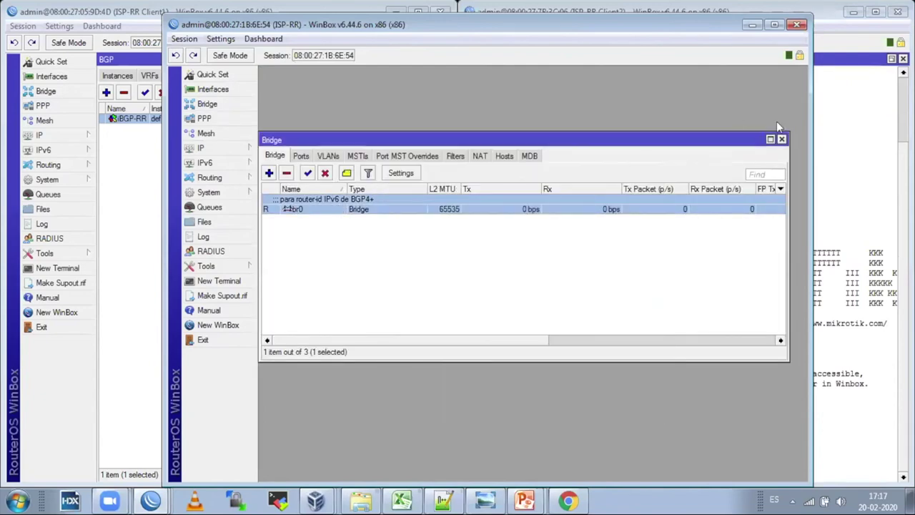
pyautogui.click(781, 138)
pyautogui.click(230, 148)
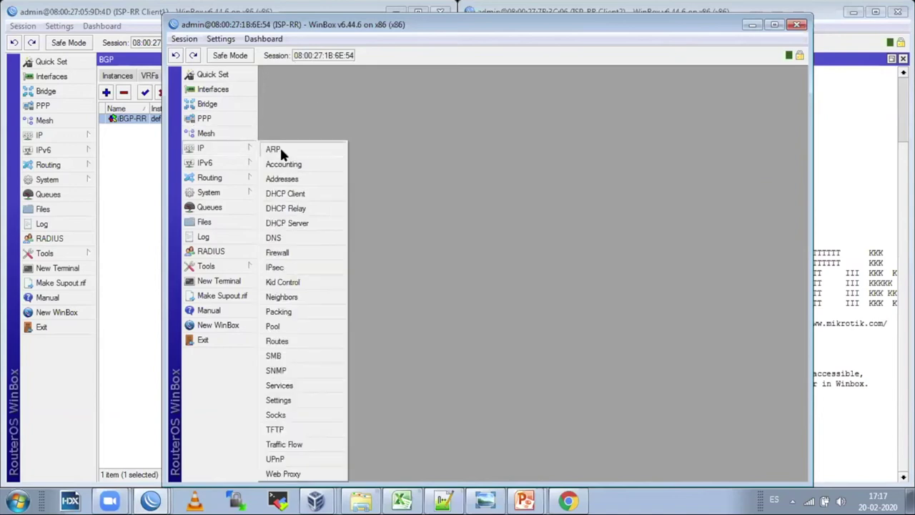
pyautogui.click(298, 180)
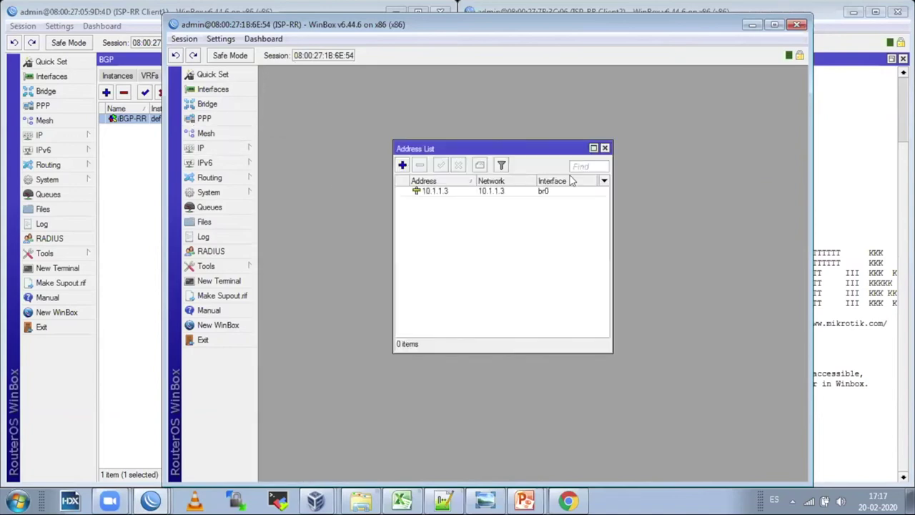
pyautogui.click(605, 149)
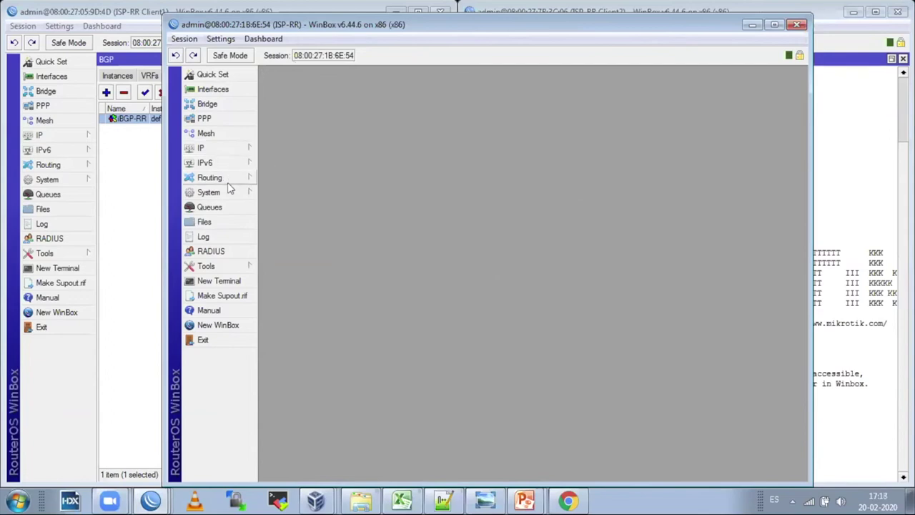
# Step: Review the IPv6 address list on ISP-RR and compare it with the Diagram Lab.bmp image
pyautogui.click(227, 163)
pyautogui.click(290, 164)
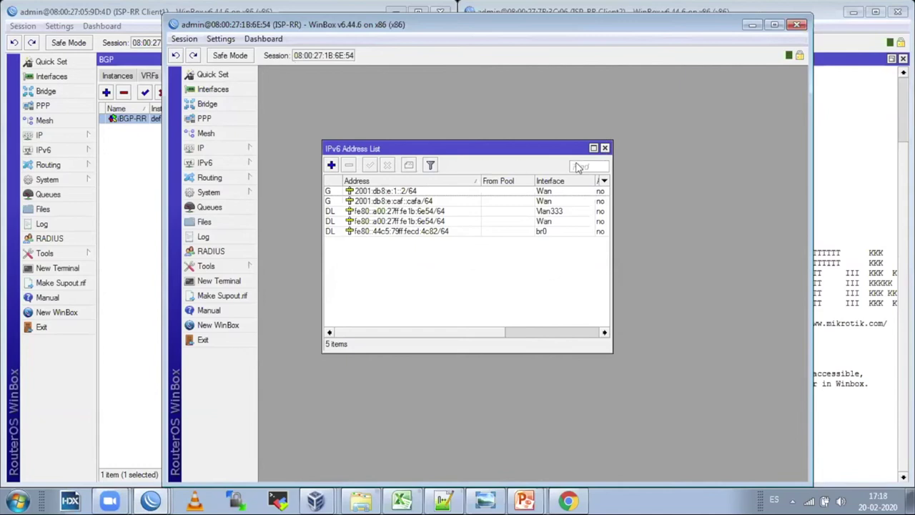
pyautogui.click(605, 149)
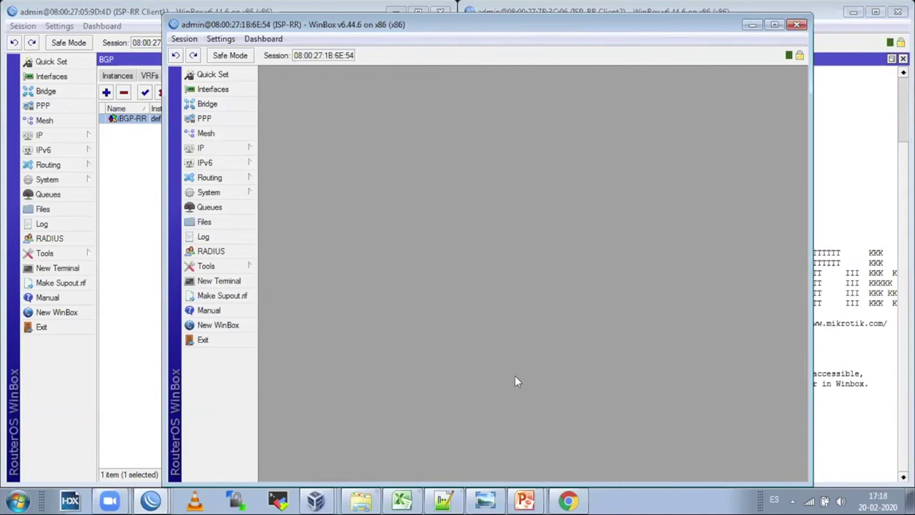
pyautogui.click(501, 500)
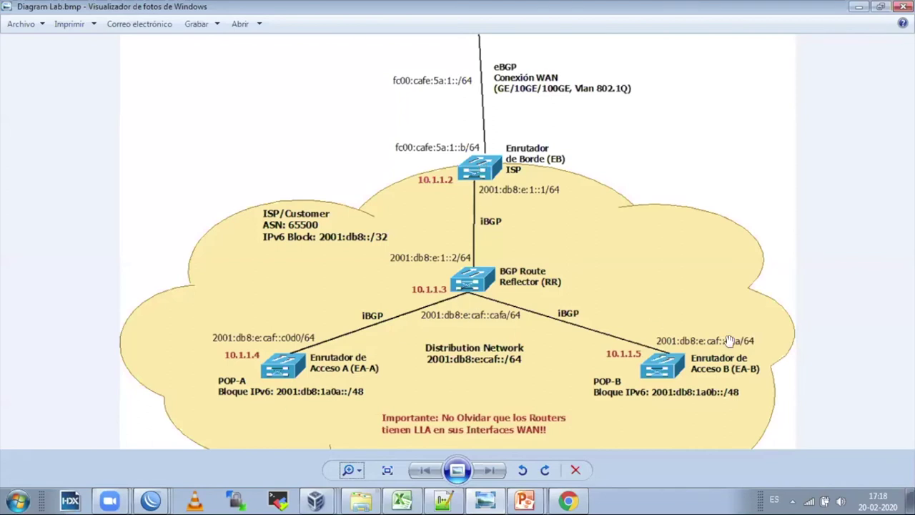
pyautogui.click(856, 8)
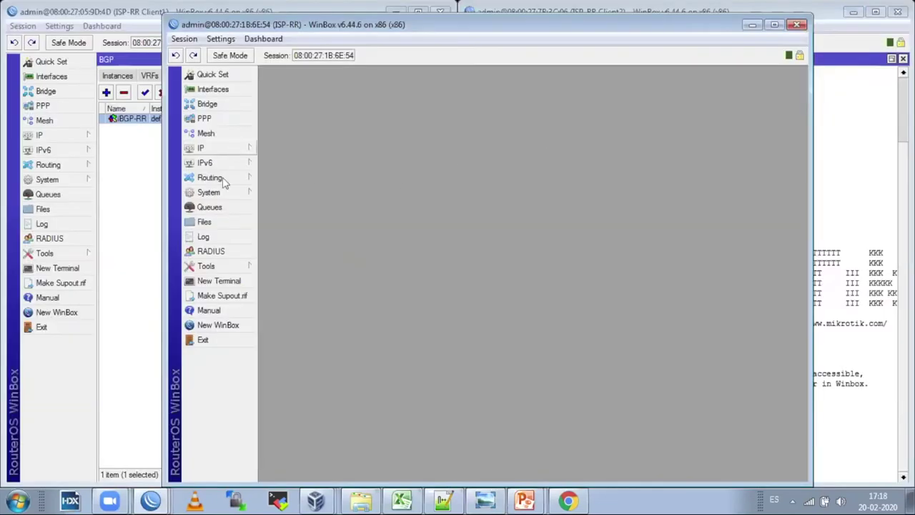
# Step: Inspect the default BGP instance on ISP-RR for its router ID and Client To Client Reflection setting
pyautogui.click(223, 183)
pyautogui.click(292, 197)
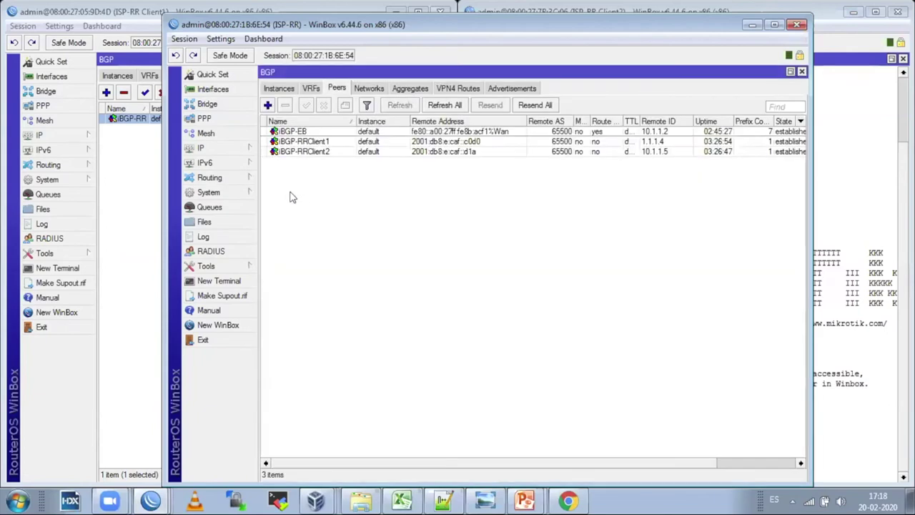
pyautogui.click(283, 89)
pyautogui.doubleClick(343, 135)
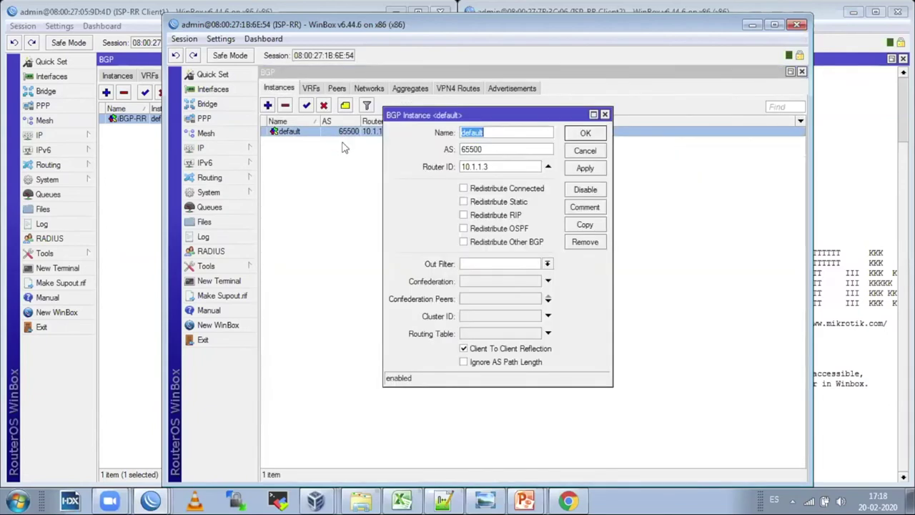
pyautogui.click(585, 134)
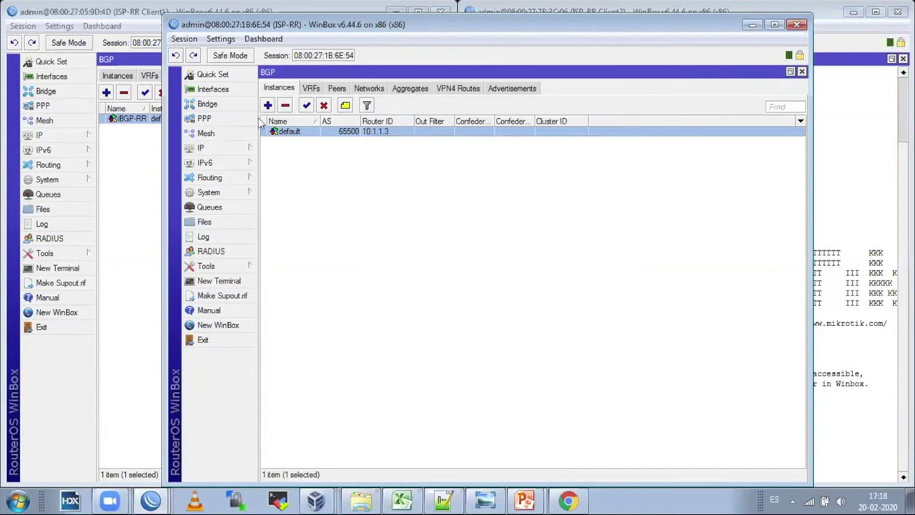
pyautogui.doubleClick(348, 135)
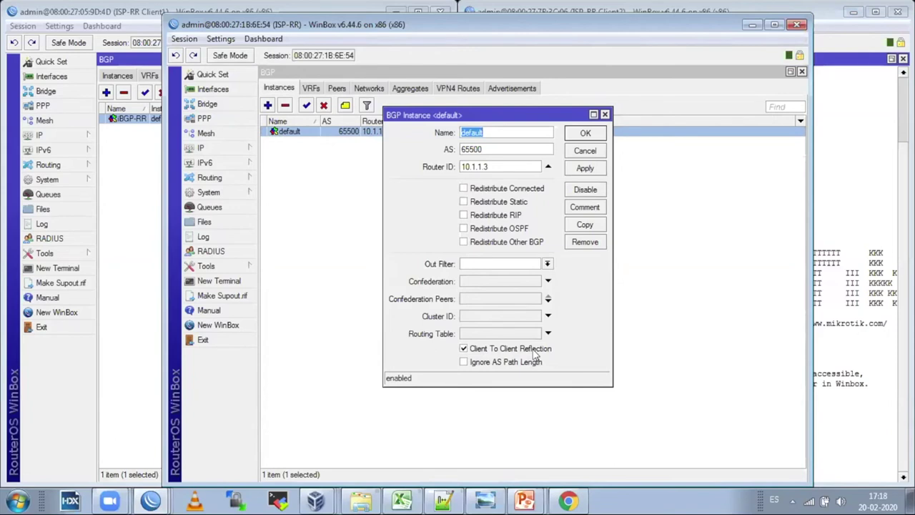
pyautogui.click(584, 134)
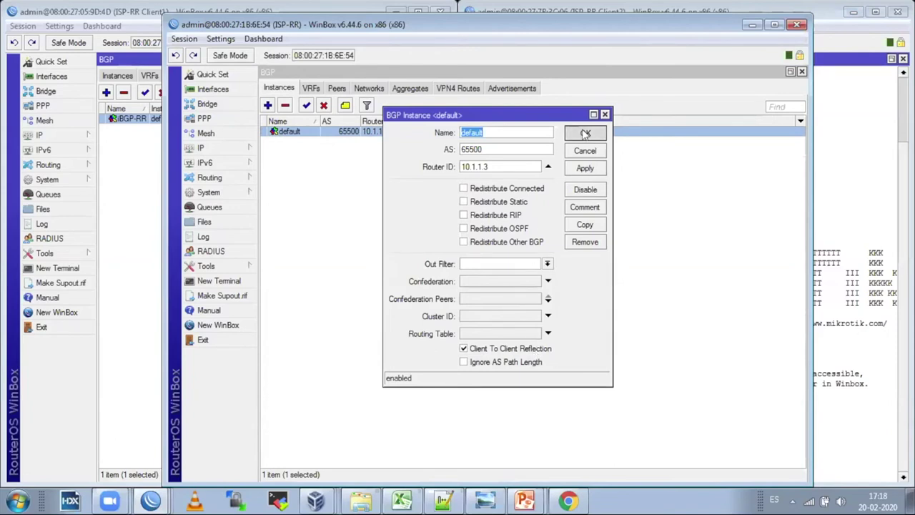
# Step: Inspect the iBGP-RRClient1 peer settings on ISP-RR, including Route Reflect, and close the peer
pyautogui.click(337, 88)
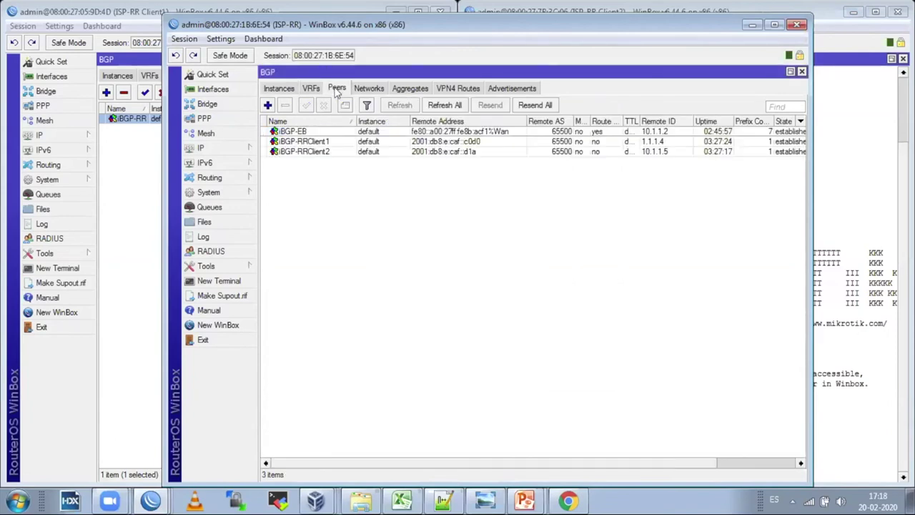
pyautogui.doubleClick(338, 144)
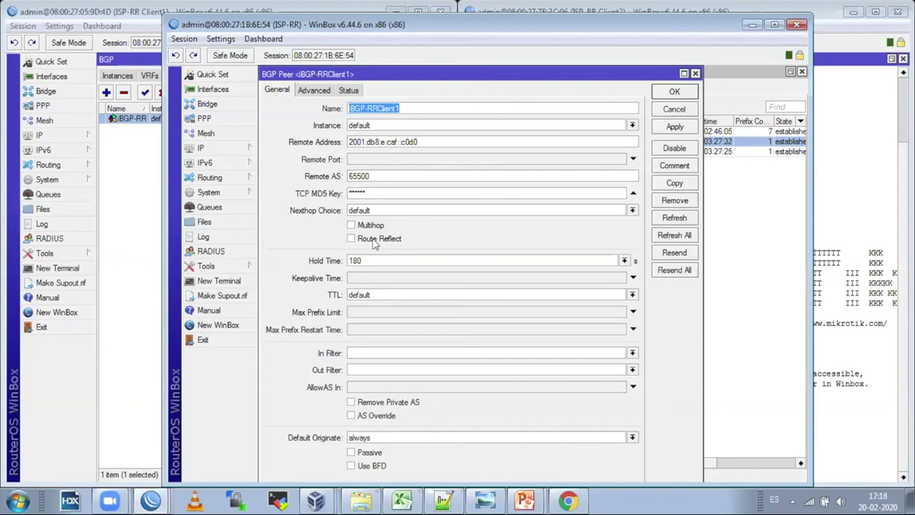
pyautogui.click(674, 92)
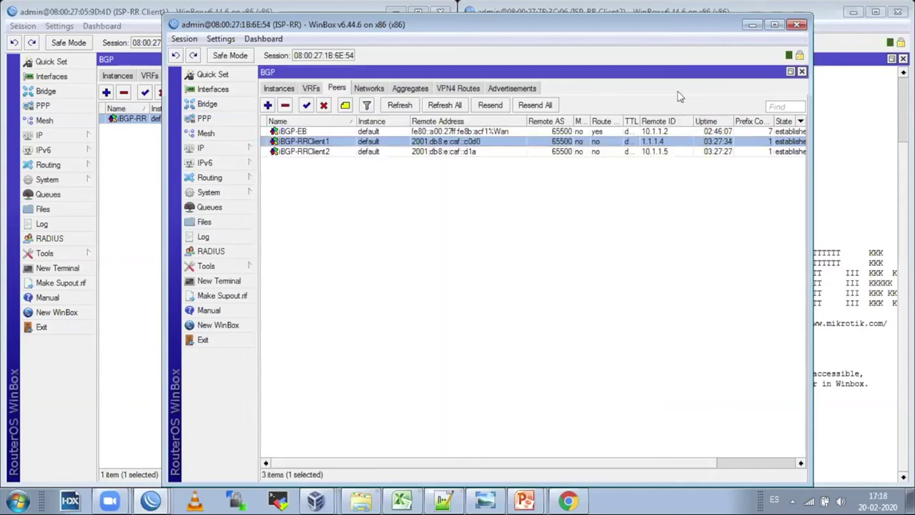
# Step: Switch to the ISP-RR Client1 session and display its IPv6 route list
pyautogui.click(122, 290)
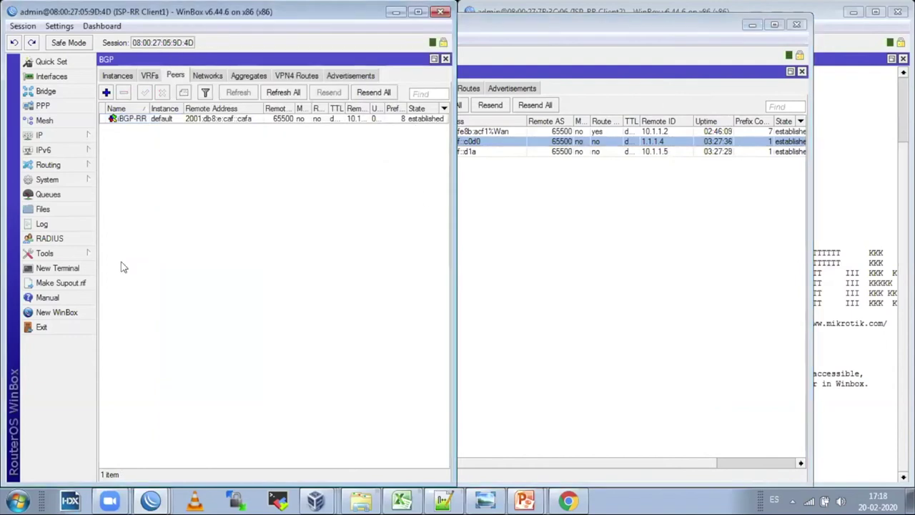
pyautogui.click(57, 139)
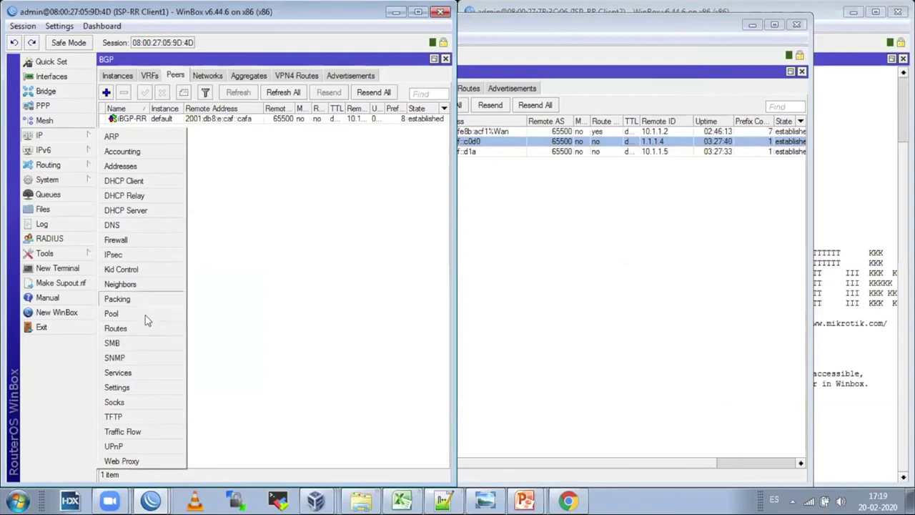
pyautogui.click(73, 166)
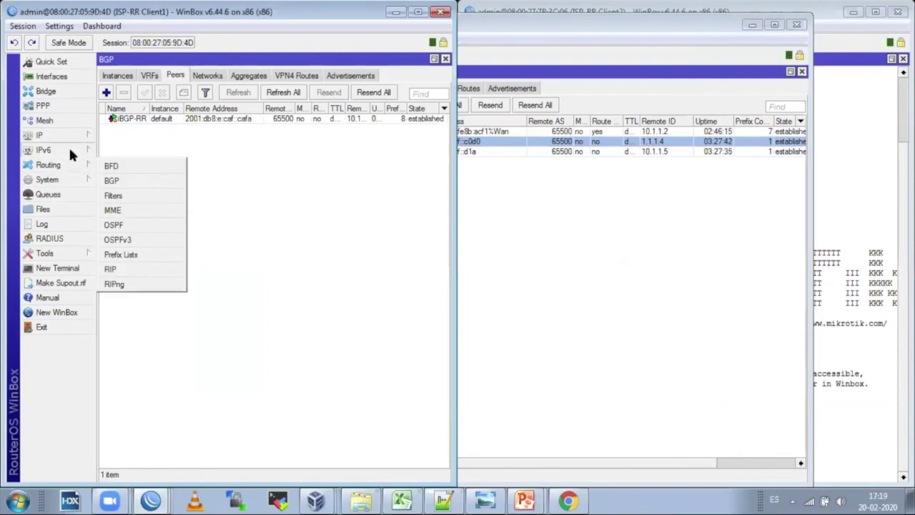
pyautogui.click(70, 146)
pyautogui.click(129, 270)
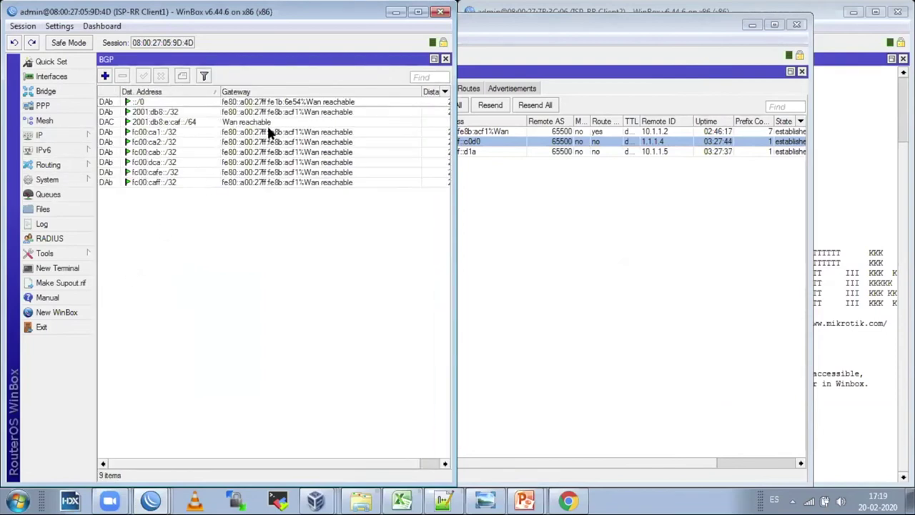
# Step: Switch to the ISP-RR Client2 session and display its IPv6 route list for comparison with Client1
pyautogui.click(845, 159)
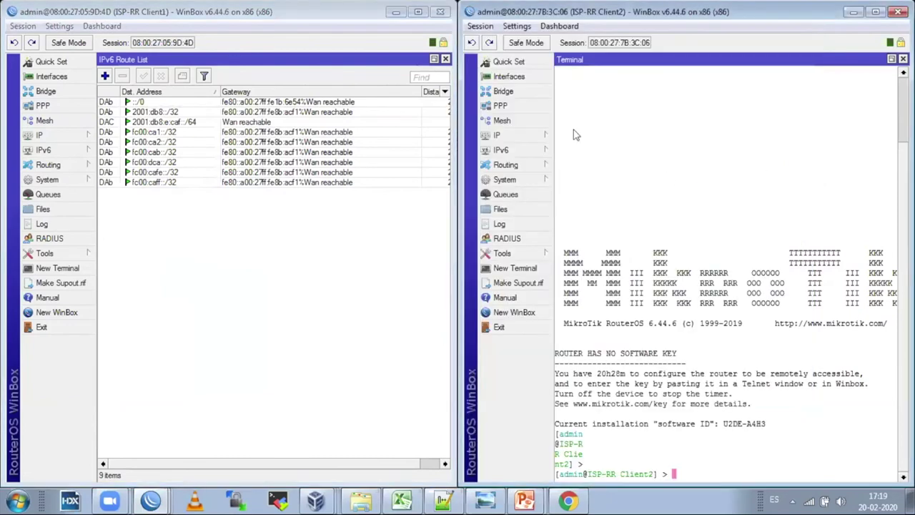
pyautogui.click(541, 153)
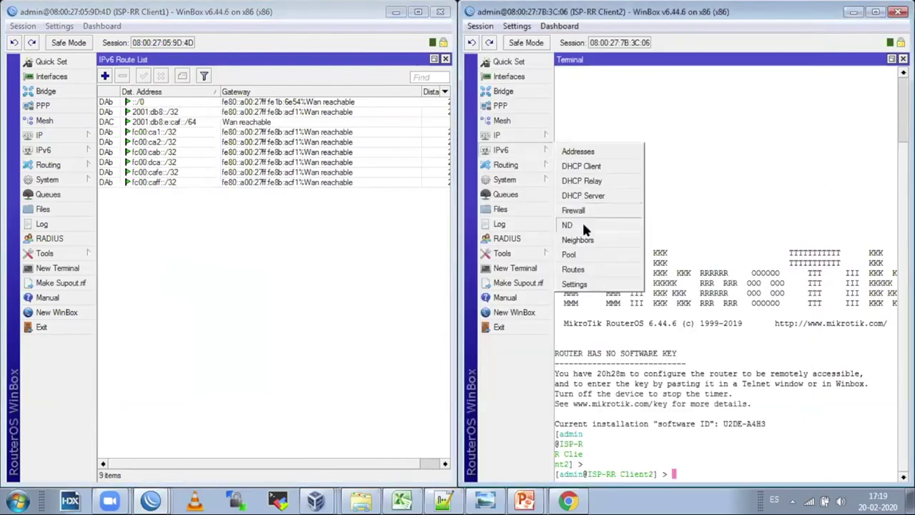
pyautogui.click(573, 270)
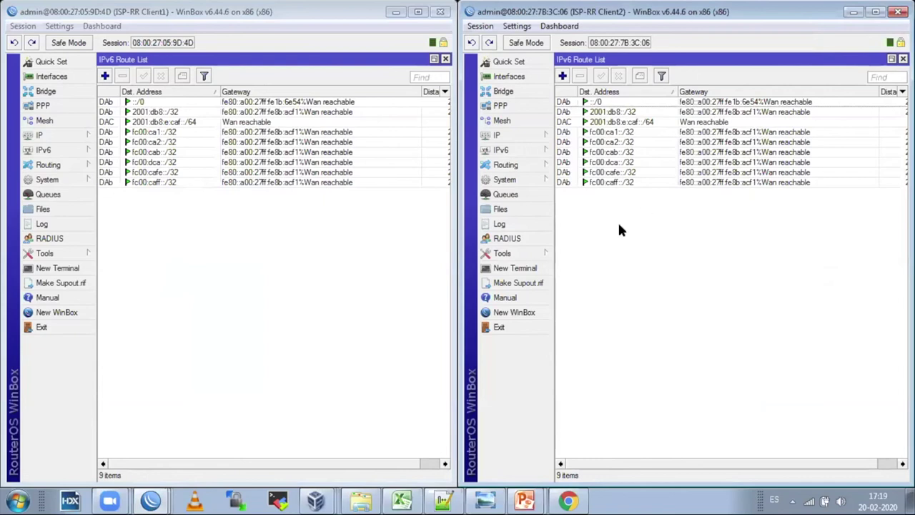
# Step: Return to the ISP-RR session and inspect the iBGP-RRClient2 peer settings, closing the peer
pyautogui.moveTo(150, 500)
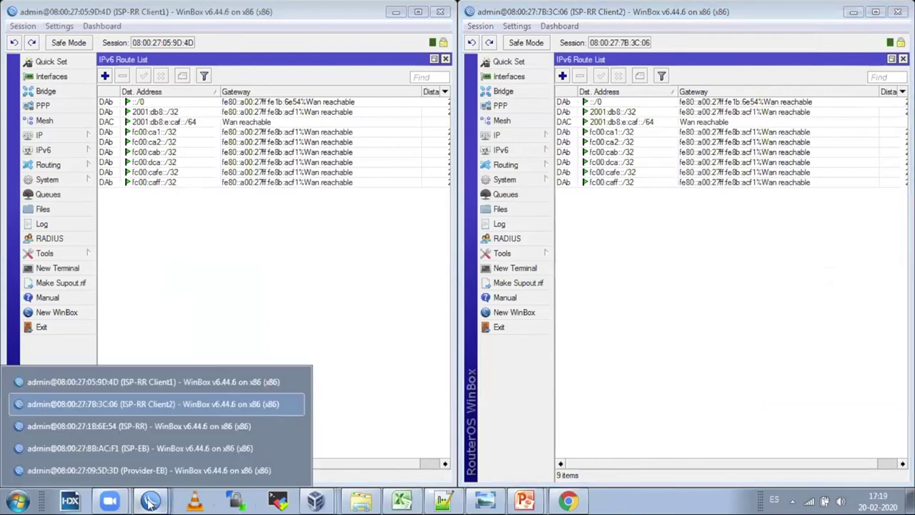
pyautogui.click(206, 425)
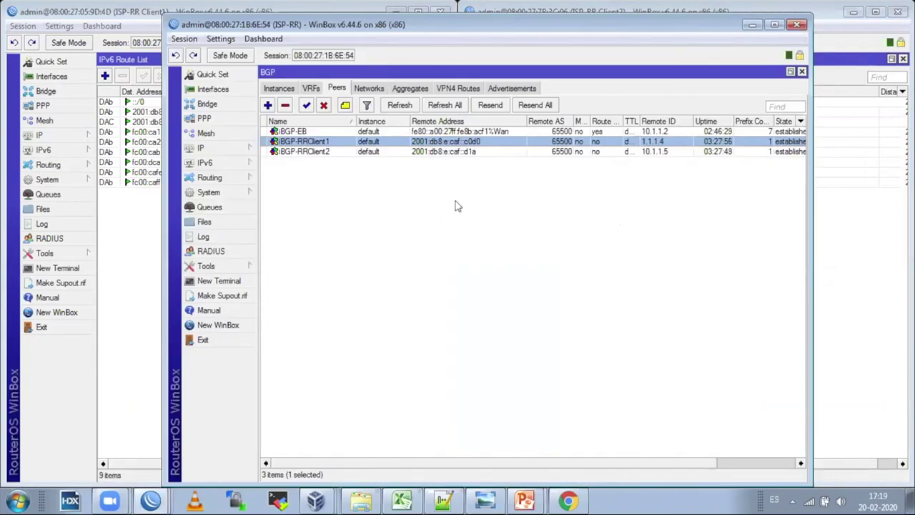
pyautogui.doubleClick(512, 152)
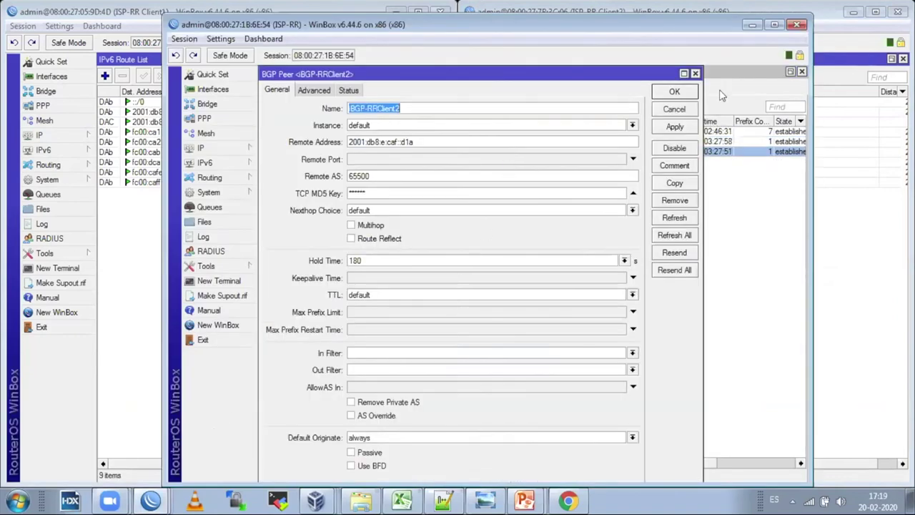
pyautogui.click(674, 91)
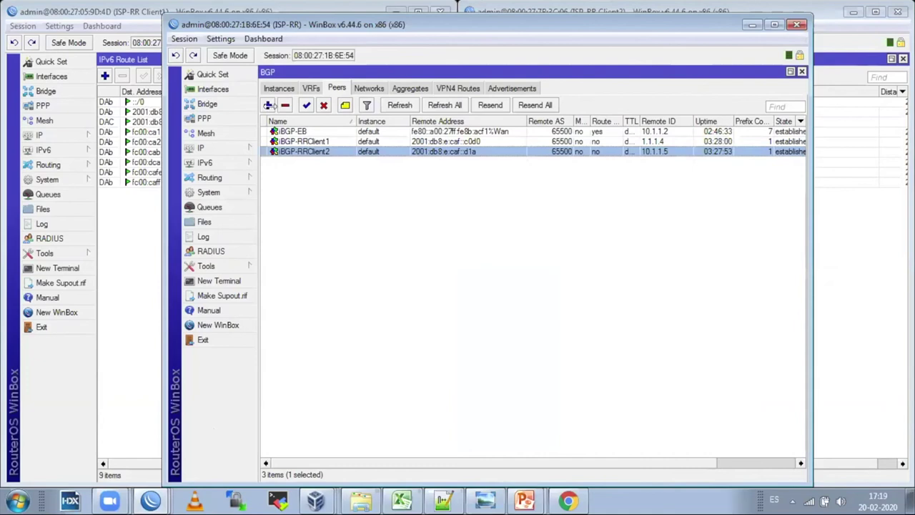
# Step: Review the BGP peers and networks on ISP-RR Client2, compare the network with Diagram Lab.bmp, and return to its IPv6 route list
pyautogui.click(852, 258)
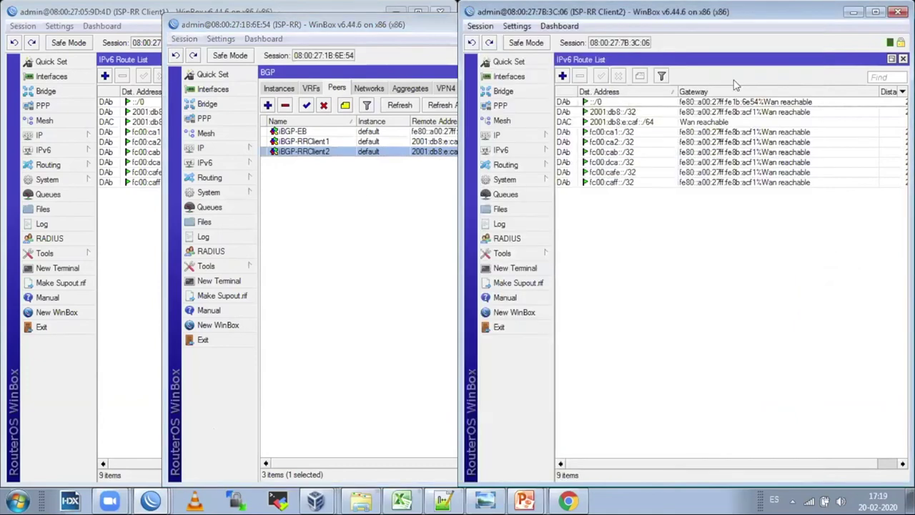
pyautogui.click(515, 168)
pyautogui.click(591, 180)
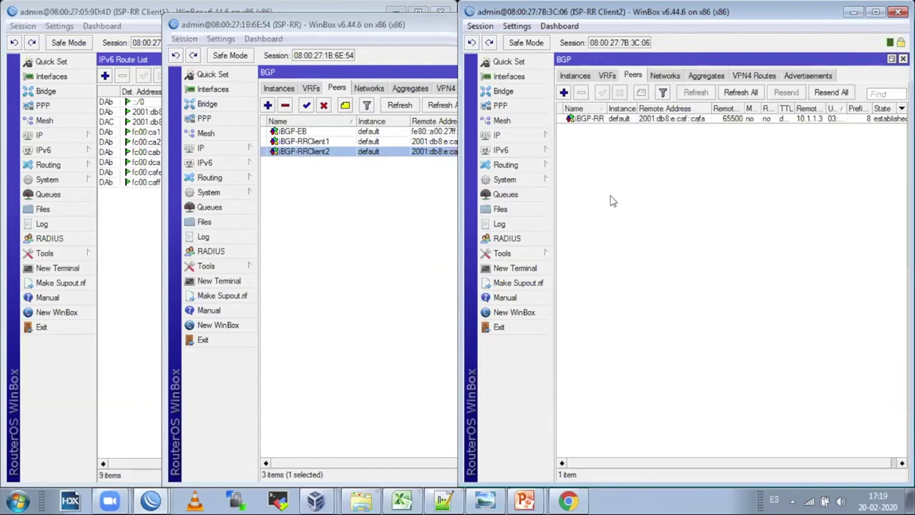
pyautogui.click(666, 75)
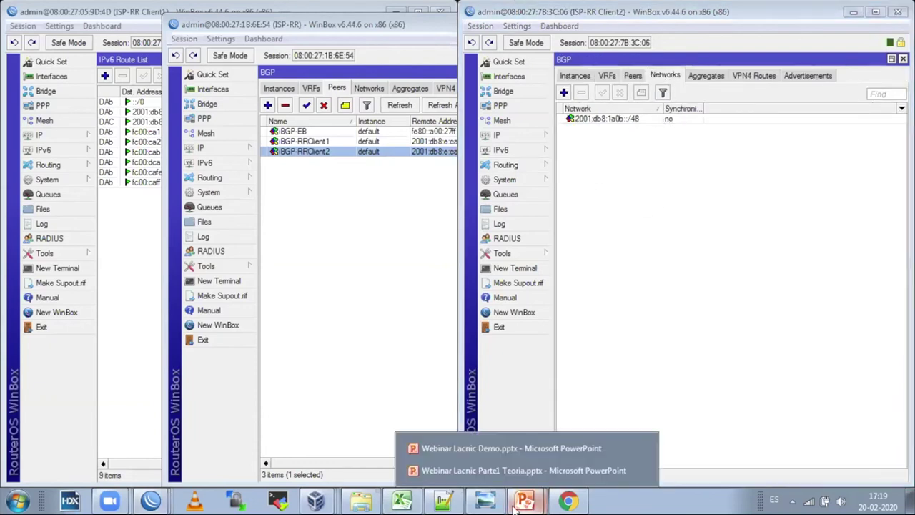
pyautogui.click(486, 501)
pyautogui.moveTo(312, 382); pyautogui.dragTo(318, 326)
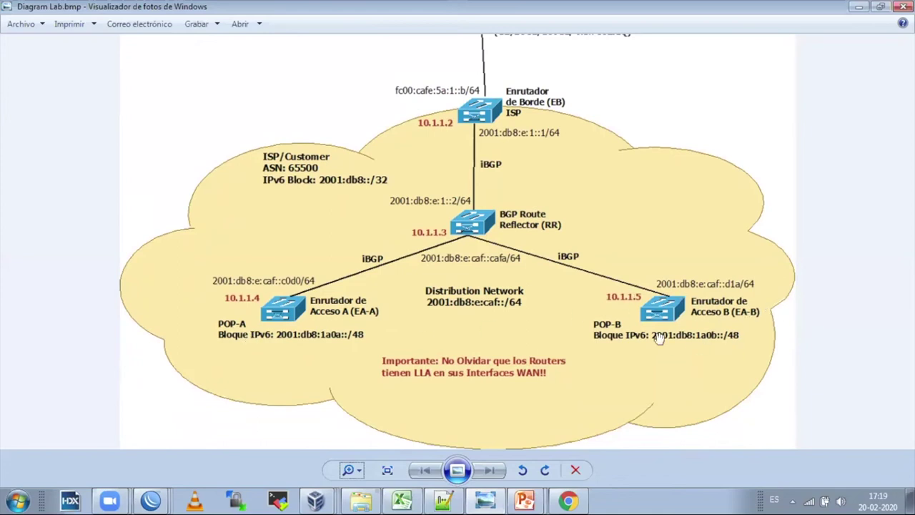
pyautogui.click(858, 7)
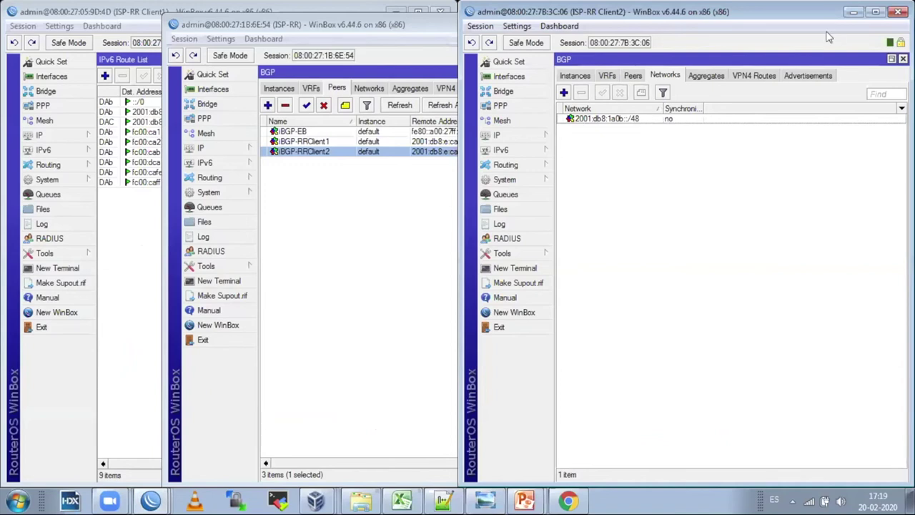
pyautogui.click(902, 58)
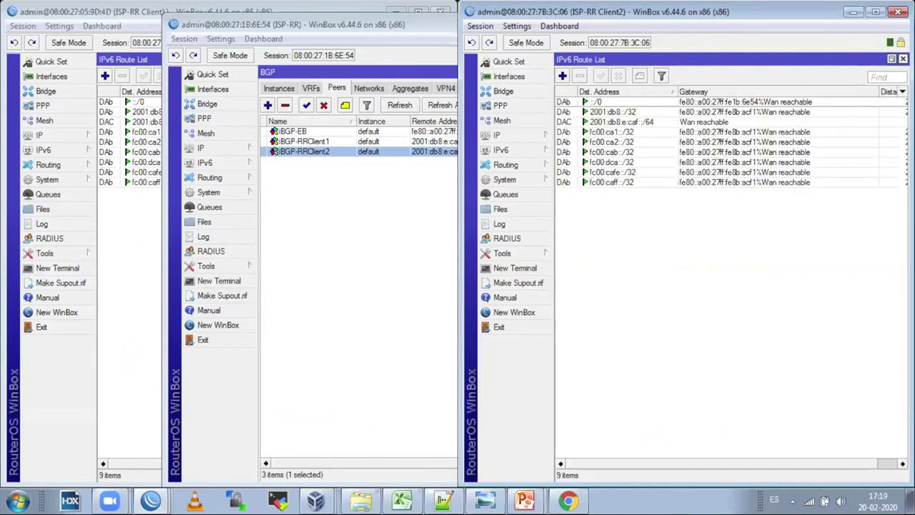
# Step: Narrow the ISP-RR window from both sides so the route lists of Client1 and Client2 show around it
pyautogui.click(379, 237)
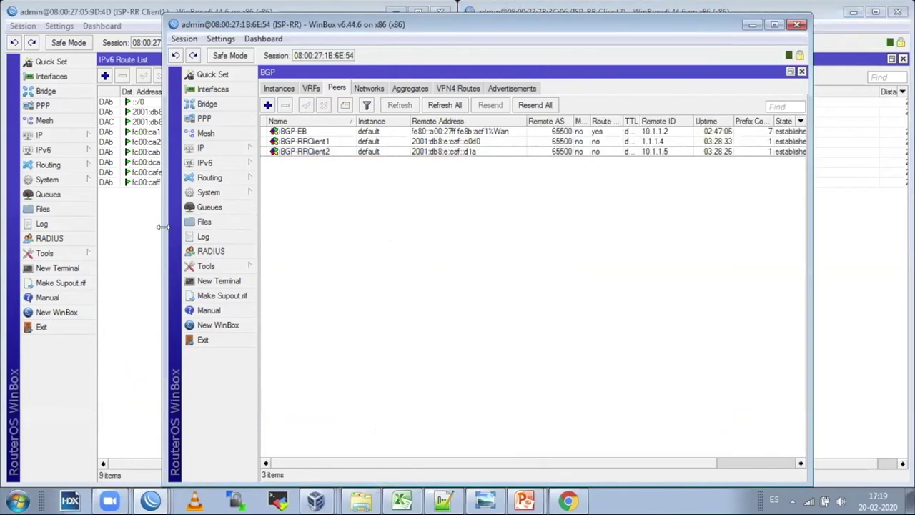
pyautogui.moveTo(164, 227); pyautogui.dragTo(322, 228)
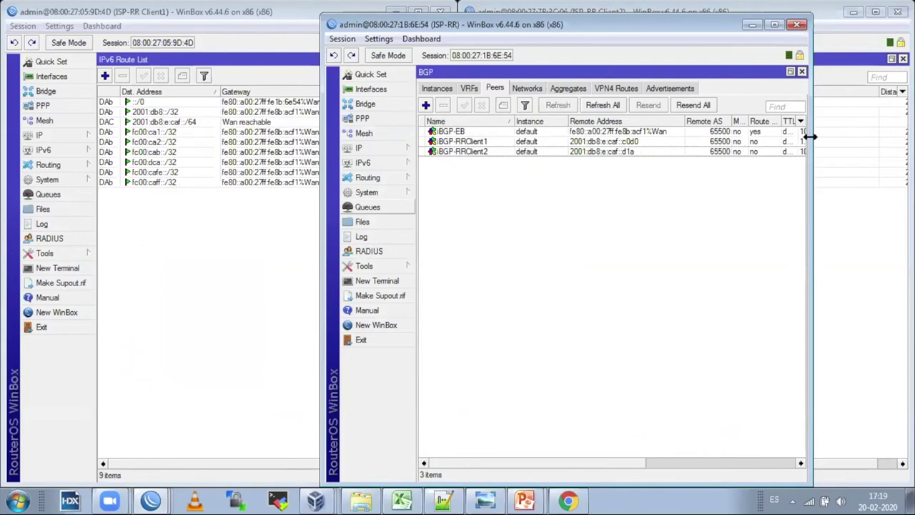
pyautogui.moveTo(702, 147); pyautogui.dragTo(705, 146)
# Step: Enable Route Reflect in the settings of the iBGP-RRClient1 peer on ISP-RR
pyautogui.doubleClick(520, 142)
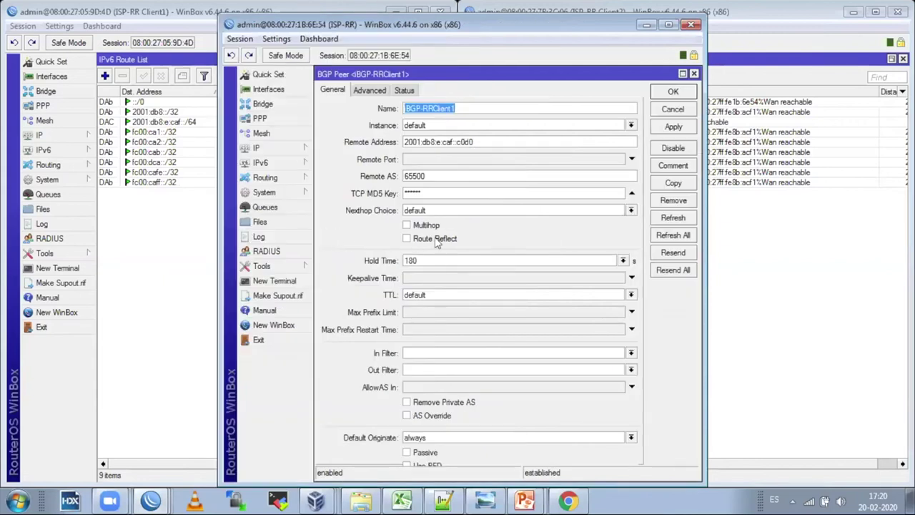
pyautogui.press('Home')
pyautogui.write('i')
pyautogui.click(435, 240)
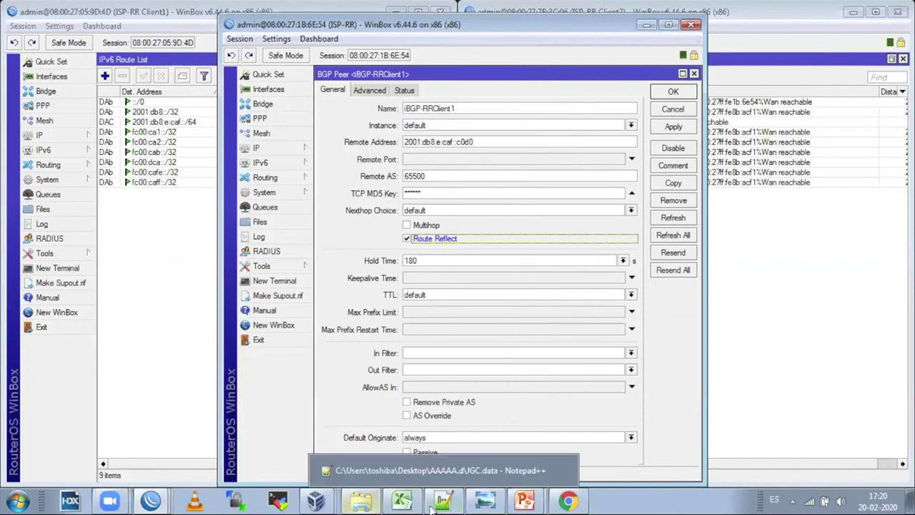
# Step: Examine the route-reflect=yes commands for both clients on the ISP-RR sheet of Webinar Lacnic Updated.xlsx in Excel, minimizing the workbook at the end
pyautogui.click(400, 505)
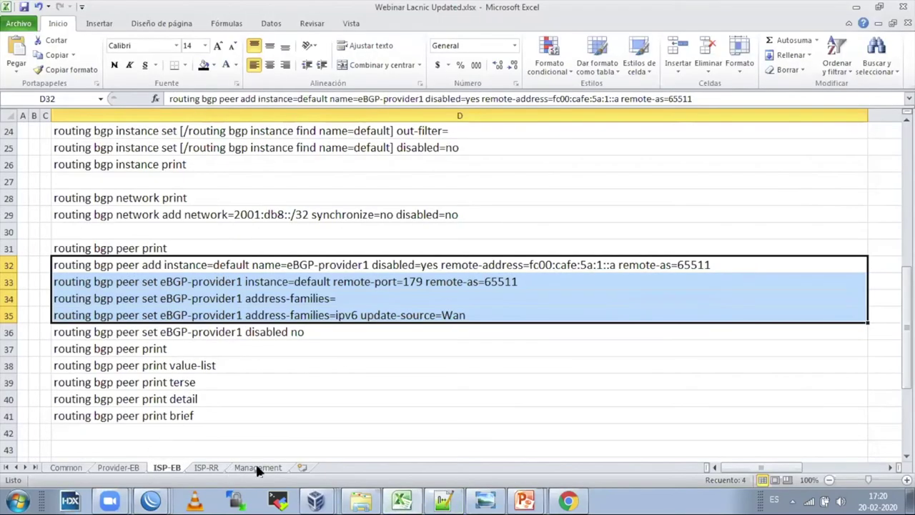
pyautogui.click(209, 468)
pyautogui.click(219, 213)
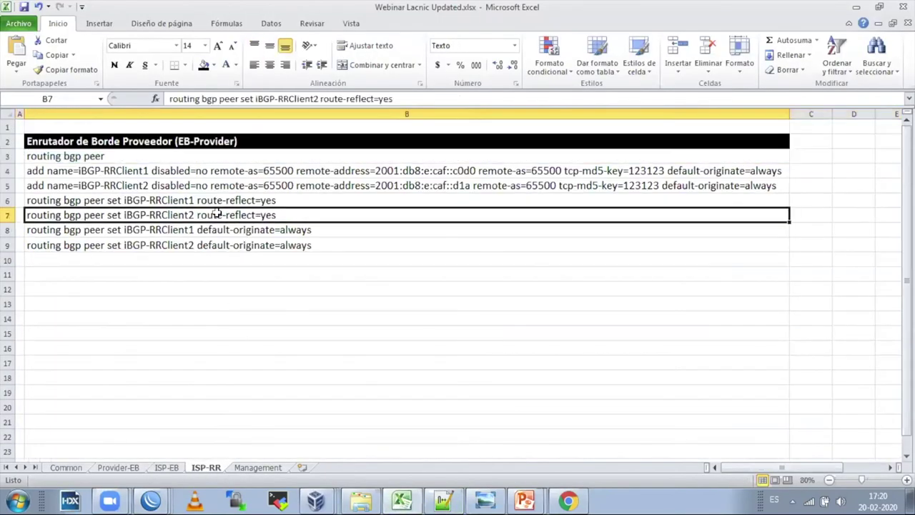
pyautogui.click(184, 200)
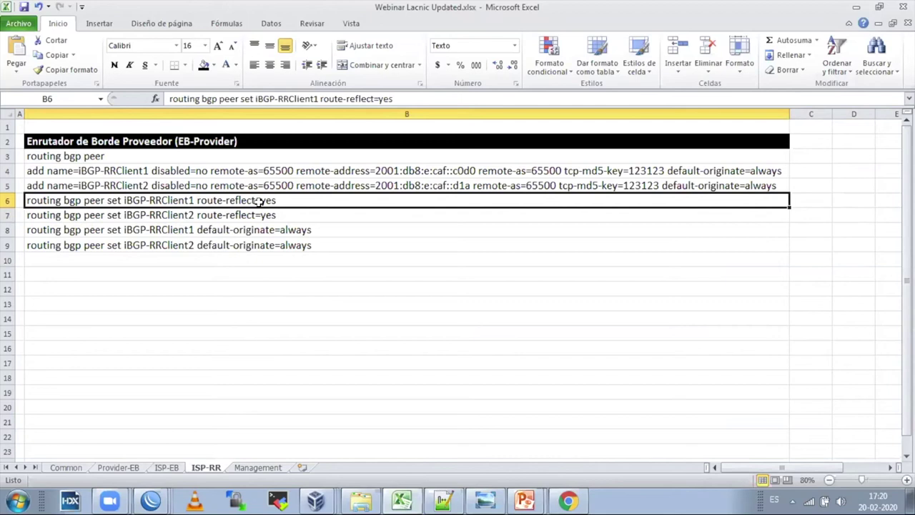
pyautogui.click(856, 7)
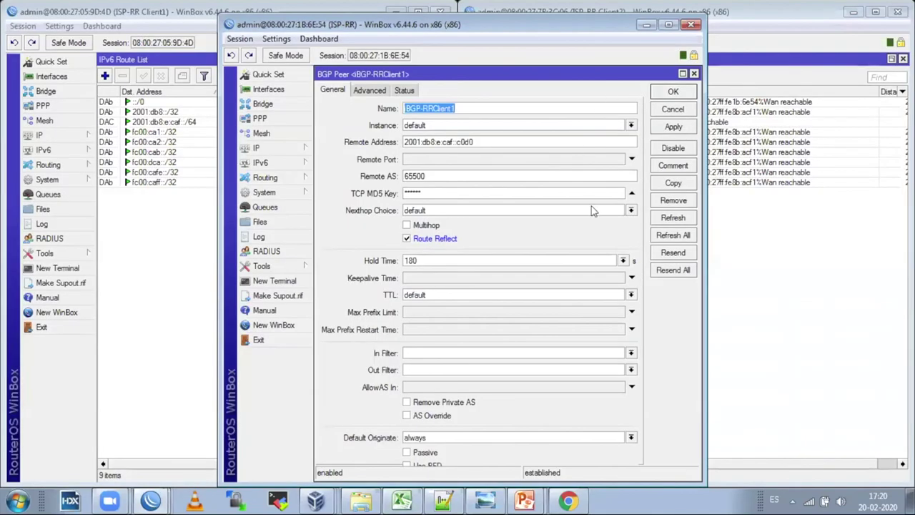
# Step: Save the iBGP-RRClient1 peer, enable Route Reflect on iBGP-RRClient2, and widen the ISP-RR window to save that peer too
pyautogui.click(673, 93)
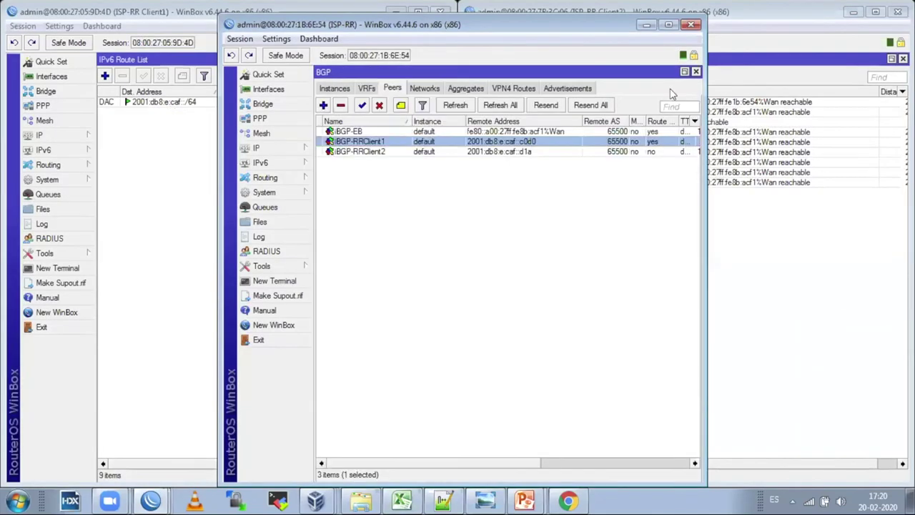
pyautogui.doubleClick(421, 152)
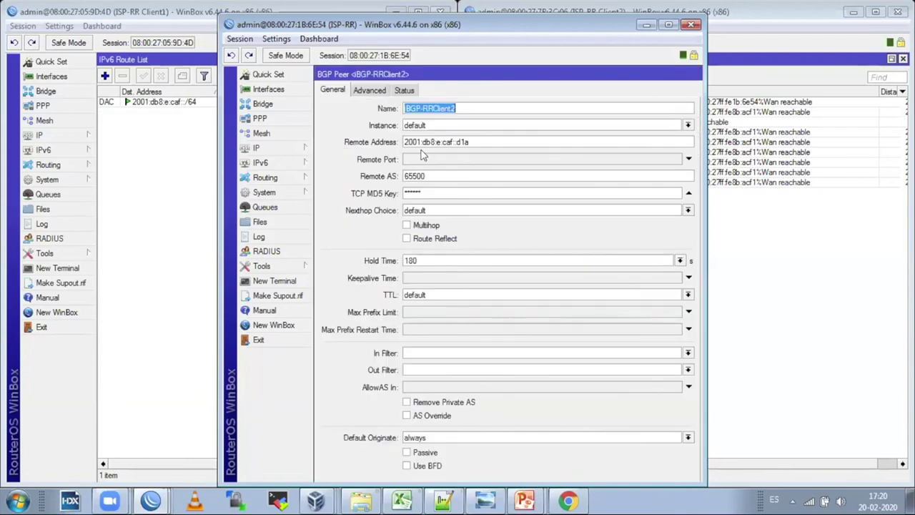
pyautogui.click(443, 239)
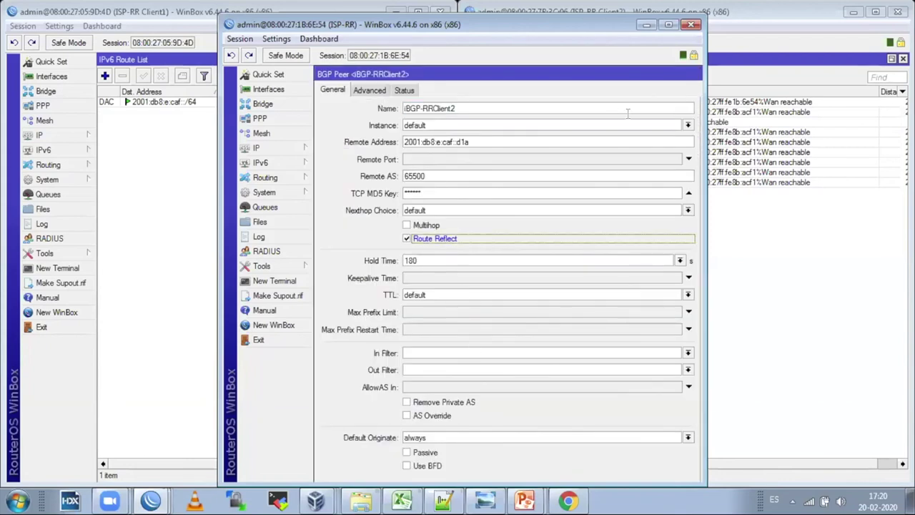
pyautogui.moveTo(702, 103); pyautogui.dragTo(801, 104)
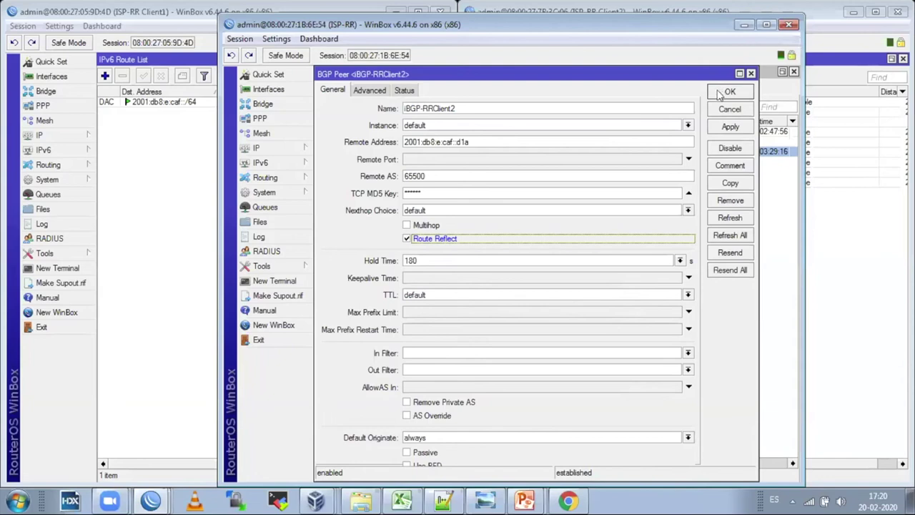
pyautogui.click(784, 90)
# Step: Reopen the iBGP-RRClient1 peer to verify Route Reflect, reapply its settings, and close it
pyautogui.doubleClick(508, 141)
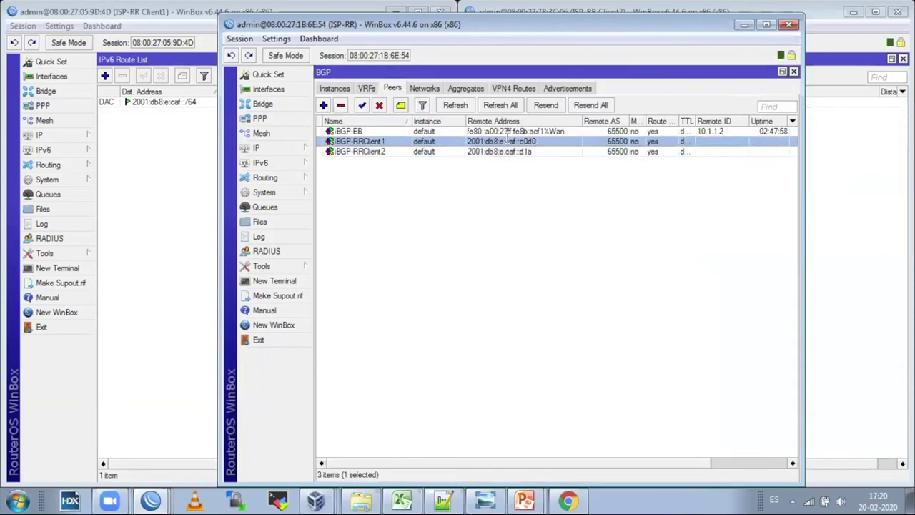
pyautogui.click(730, 127)
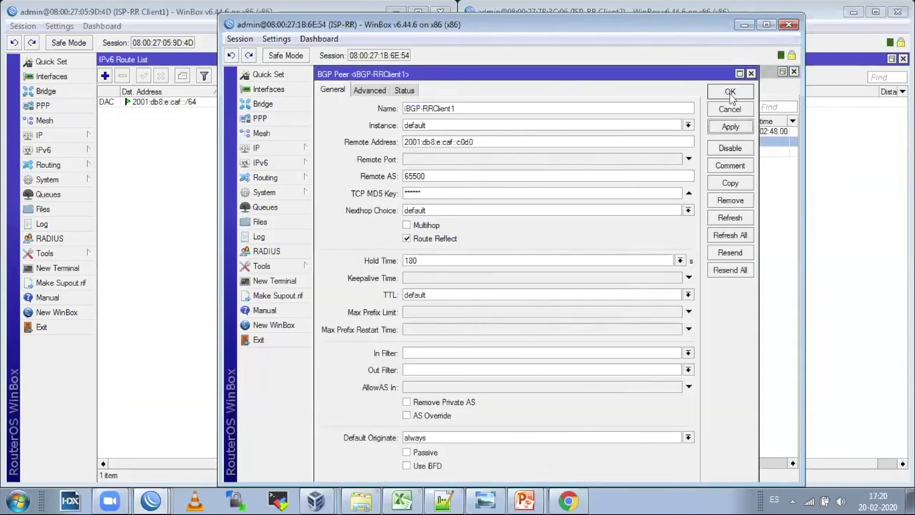
pyautogui.click(729, 92)
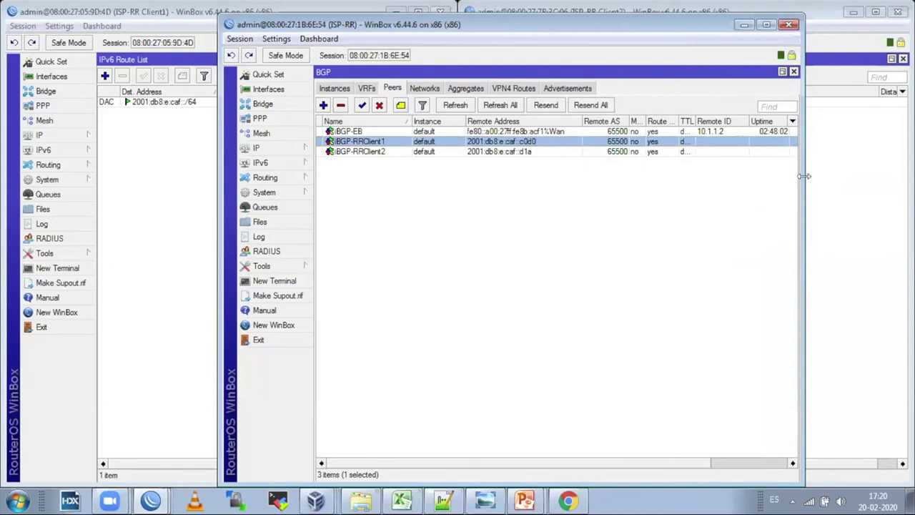
# Step: Widen the ISP-RR window to show the peer states, check the Advanced settings of iBGP-RRClient1, and reapply them
pyautogui.moveTo(803, 176); pyautogui.dragTo(868, 176)
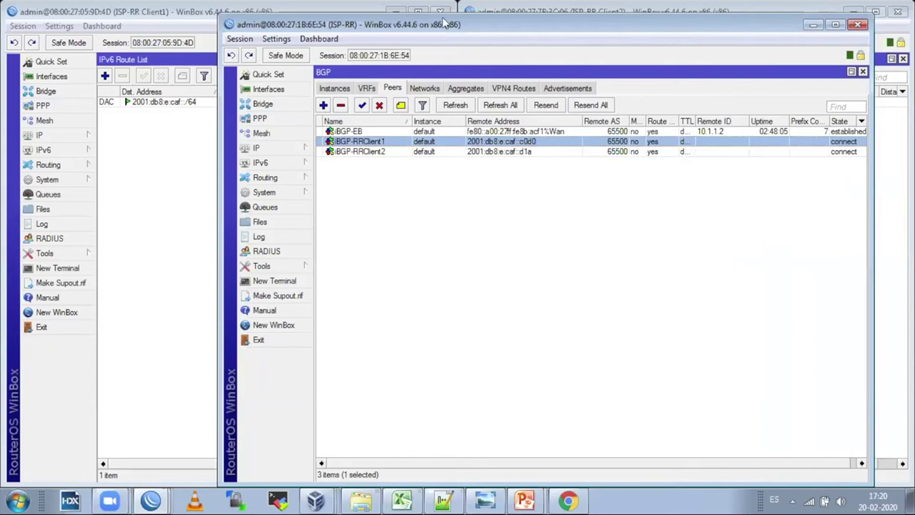
pyautogui.moveTo(444, 24); pyautogui.dragTo(407, 26)
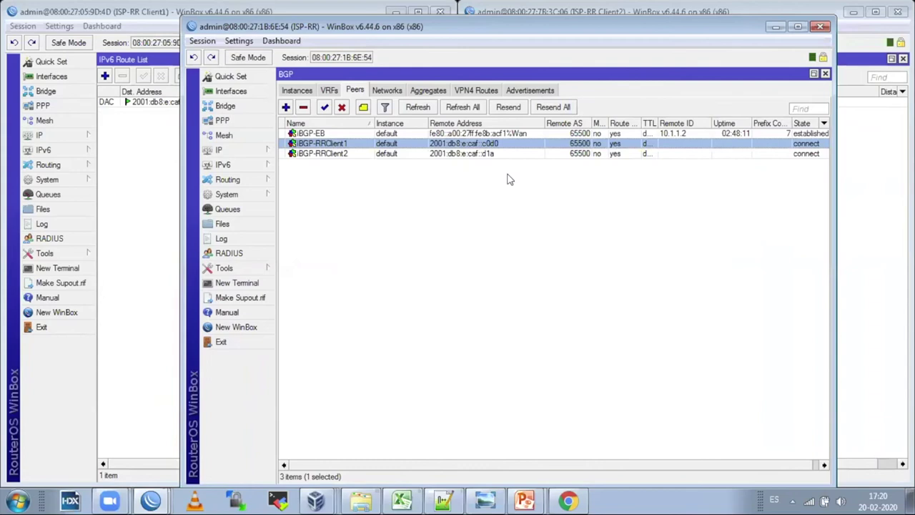
pyautogui.doubleClick(493, 144)
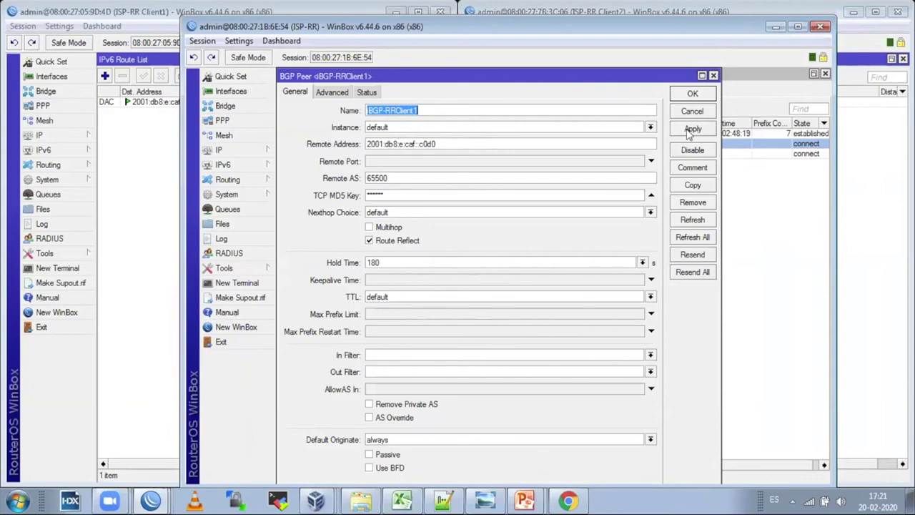
pyautogui.click(333, 93)
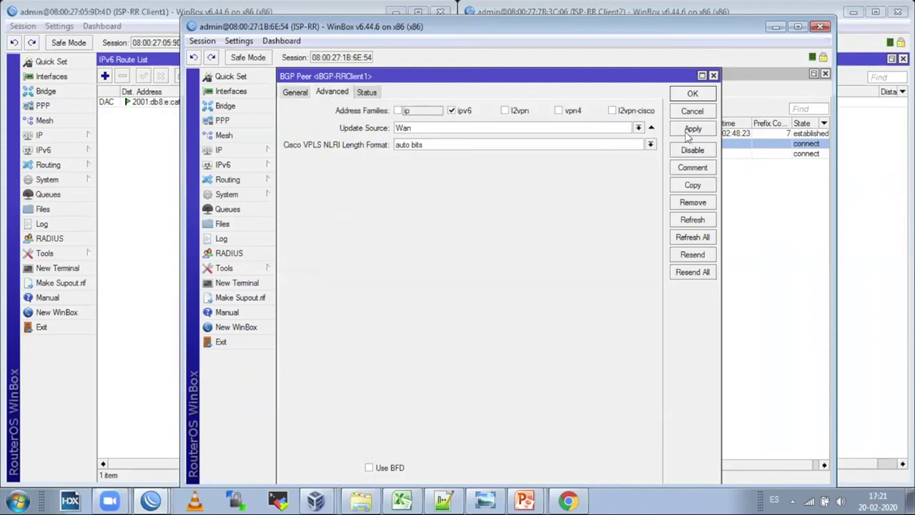
pyautogui.click(689, 129)
pyautogui.click(691, 94)
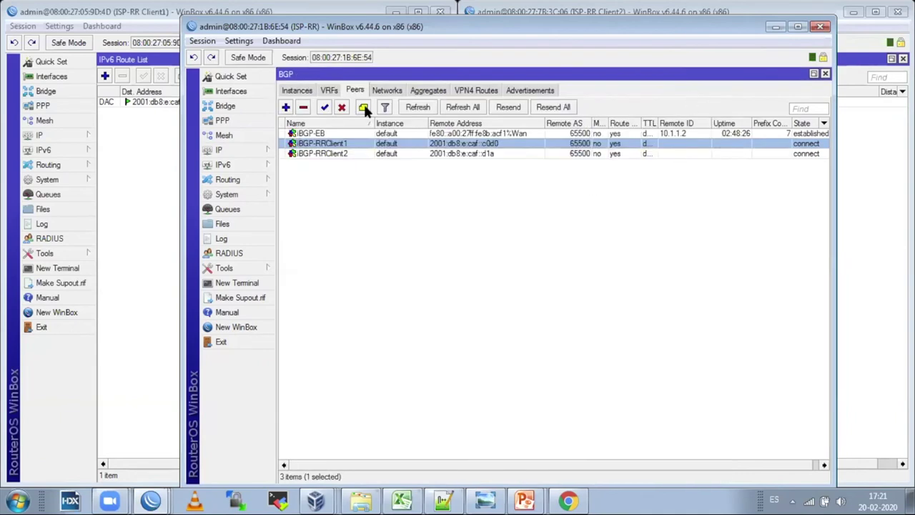
# Step: Restart the iBGP-RRClient1 and iBGP-RRClient2 peers on ISP-RR by disabling and re-enabling them together
pyautogui.click(145, 162)
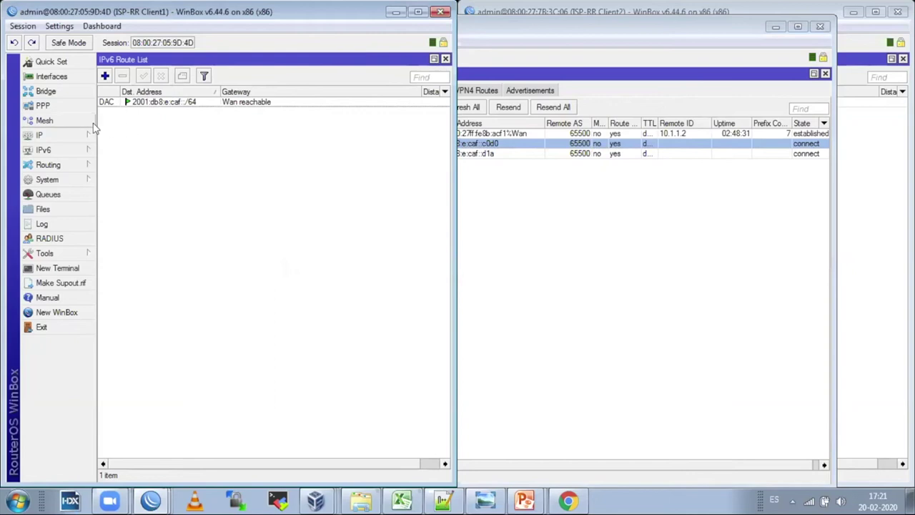
pyautogui.click(64, 167)
pyautogui.click(588, 143)
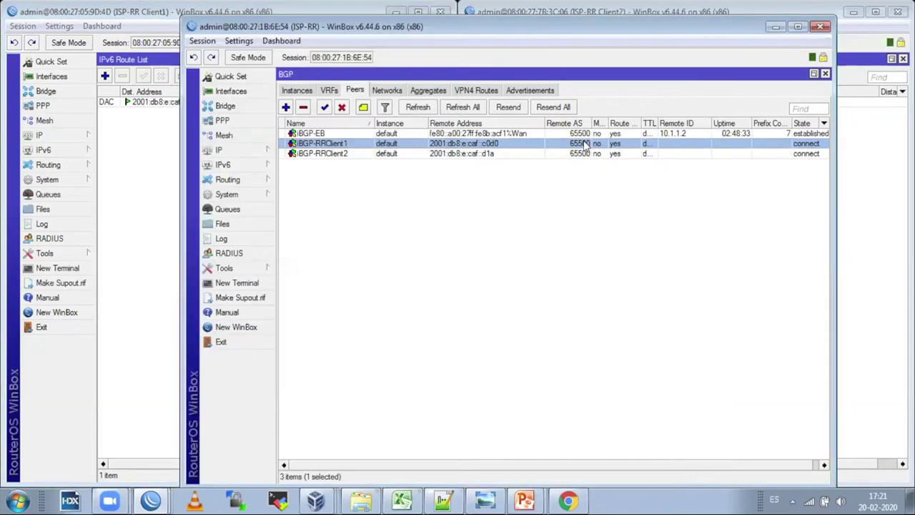
pyautogui.keyDown('shift'); pyautogui.click(584, 154); pyautogui.keyUp('shift')
pyautogui.click(342, 108)
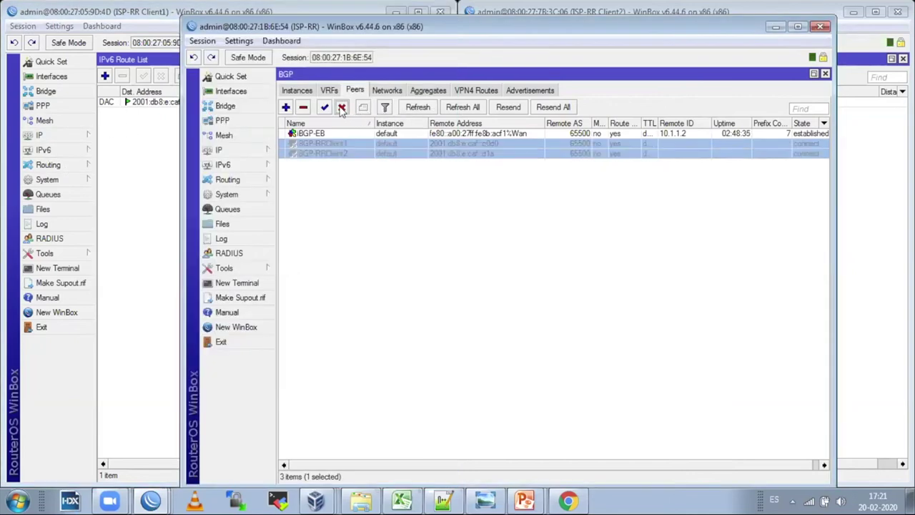
pyautogui.click(325, 107)
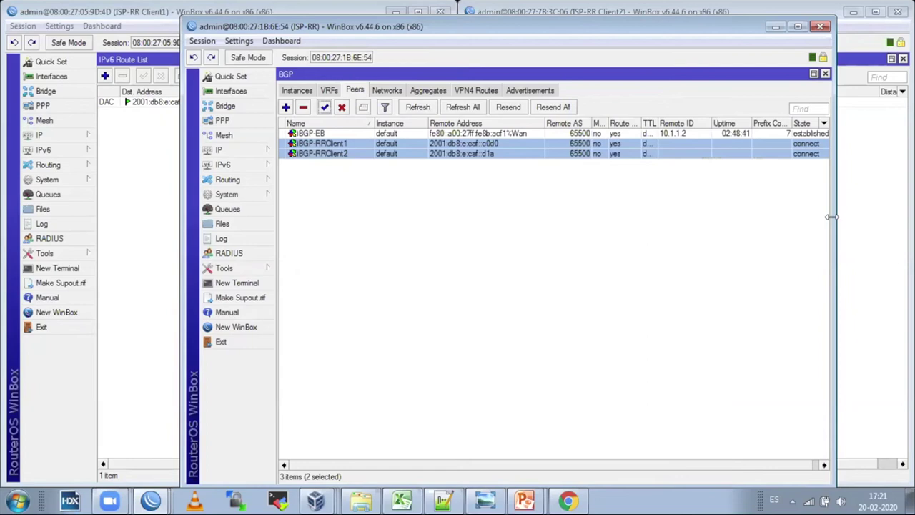
pyautogui.moveTo(831, 216); pyautogui.dragTo(851, 216)
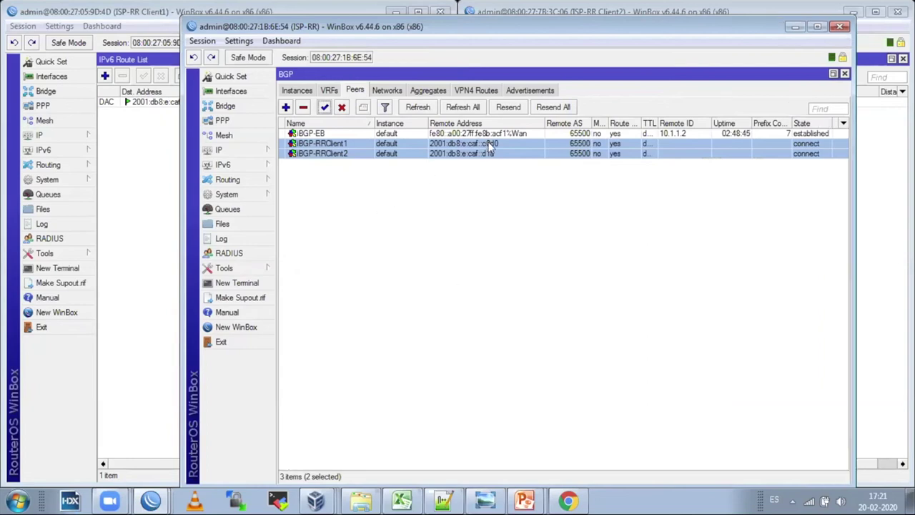
# Step: Open the BGP peers list on Client1 and check the session states of both clients on ISP-RR
pyautogui.click(161, 182)
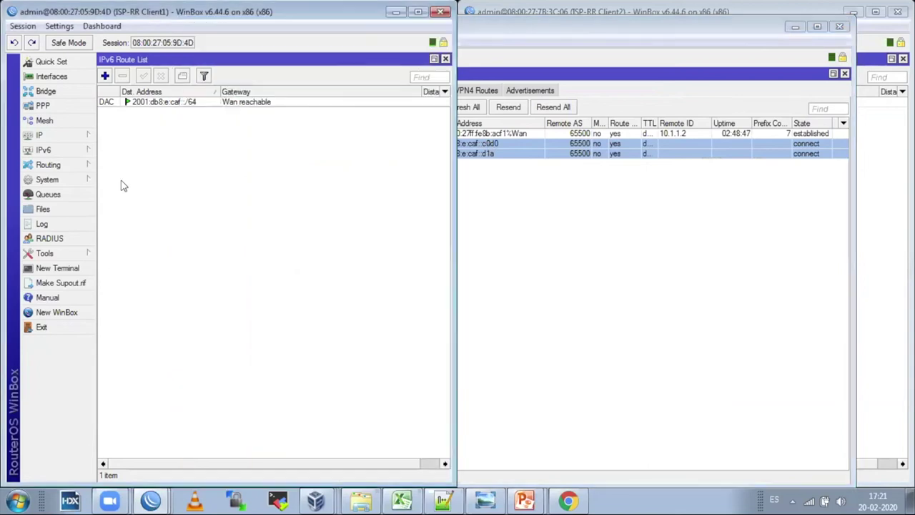
pyautogui.click(48, 165)
pyautogui.click(113, 181)
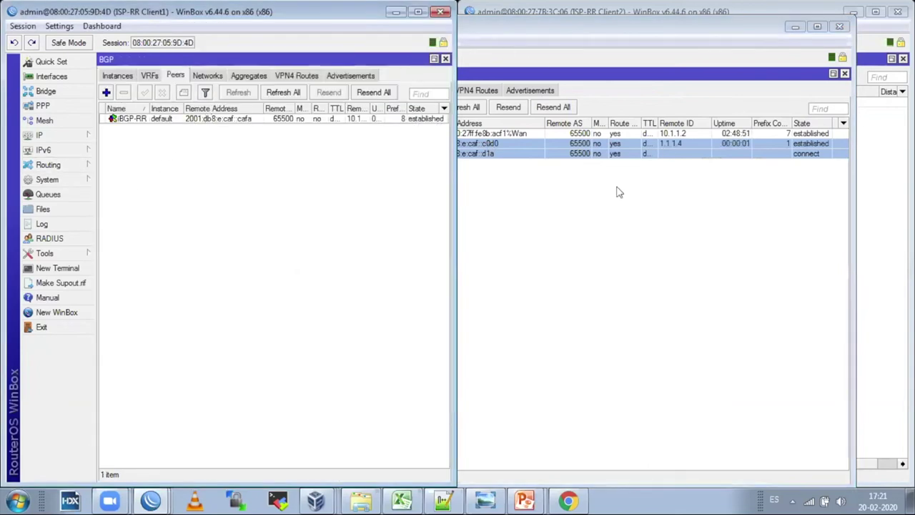
pyautogui.click(604, 239)
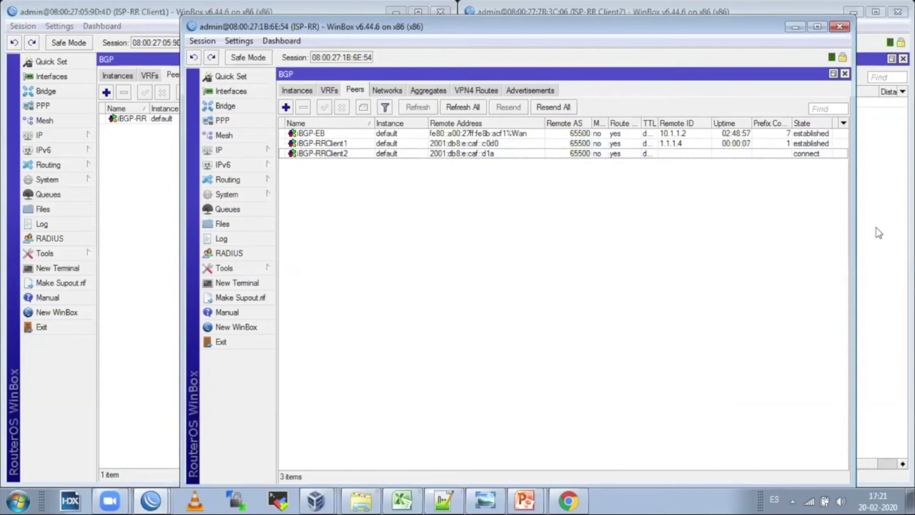
pyautogui.click(856, 203)
pyautogui.click(394, 253)
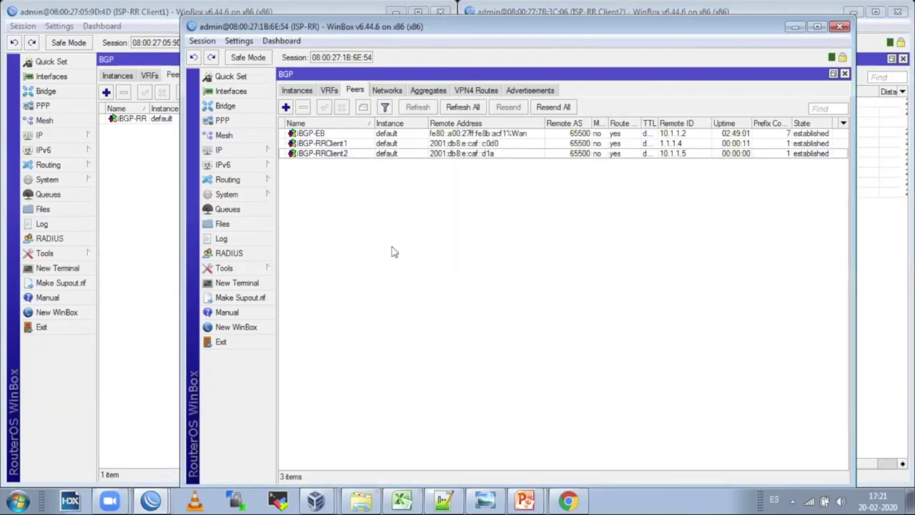
# Step: Compare Client2's IPv6 route list with the POP-A block in Diagram Lab.bmp and select the 2001:db8:1a0a::/48 route
pyautogui.click(885, 267)
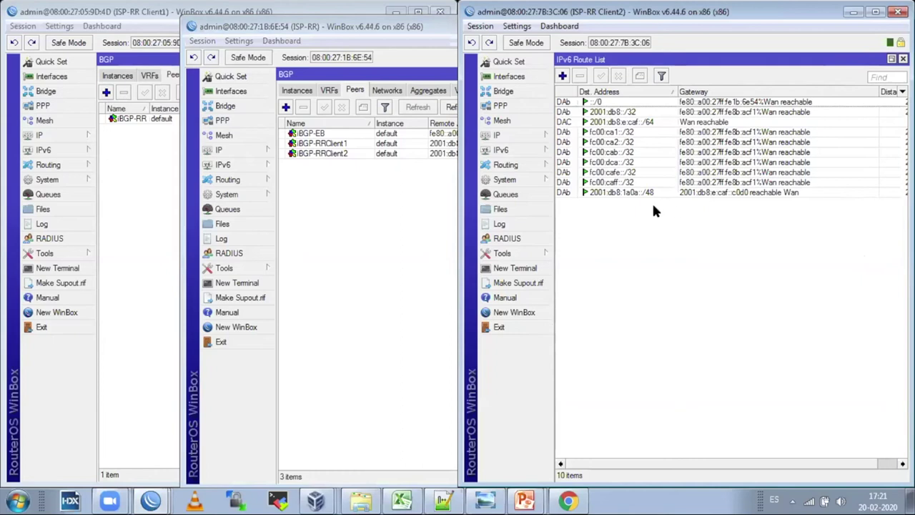
pyautogui.click(486, 500)
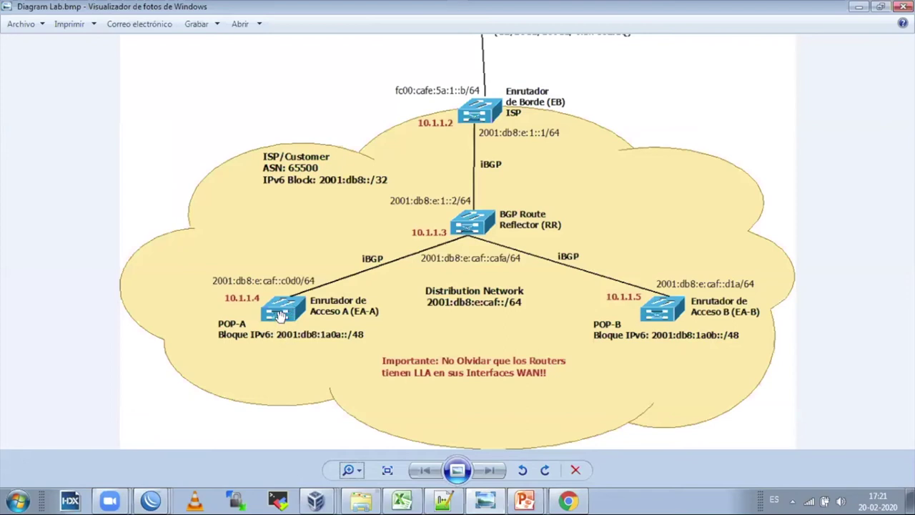
pyautogui.click(858, 6)
pyautogui.click(765, 193)
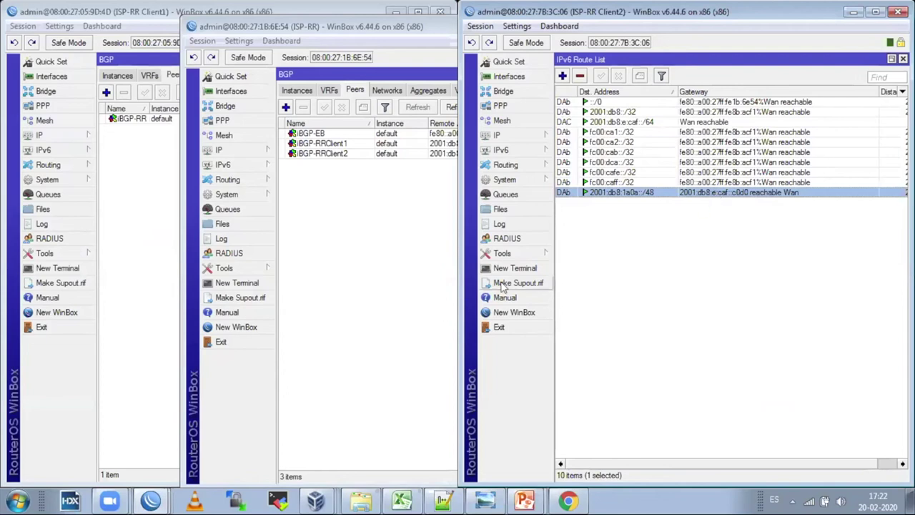
# Step: Review the General settings of the iBGP-RRClient1 peer on ISP-RR, close it, and bring up the lab diagram again
pyautogui.click(343, 143)
pyautogui.doubleClick(343, 143)
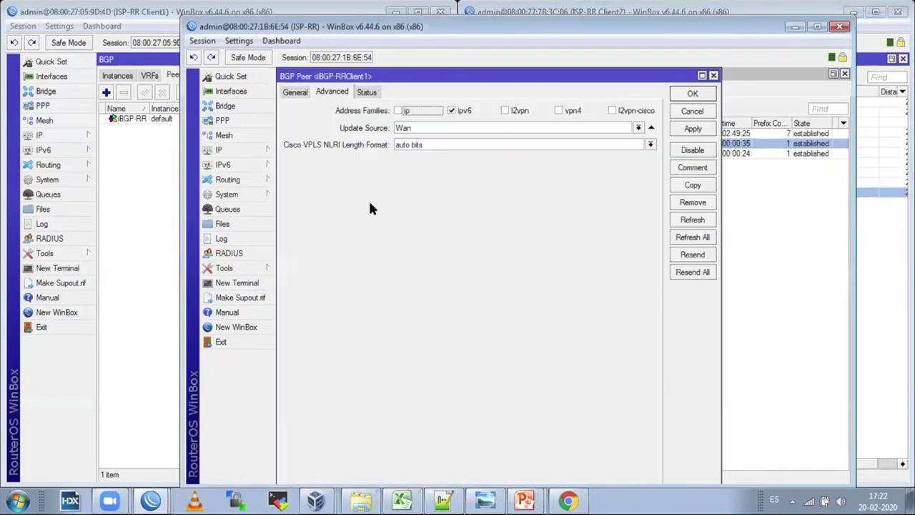
pyautogui.click(295, 92)
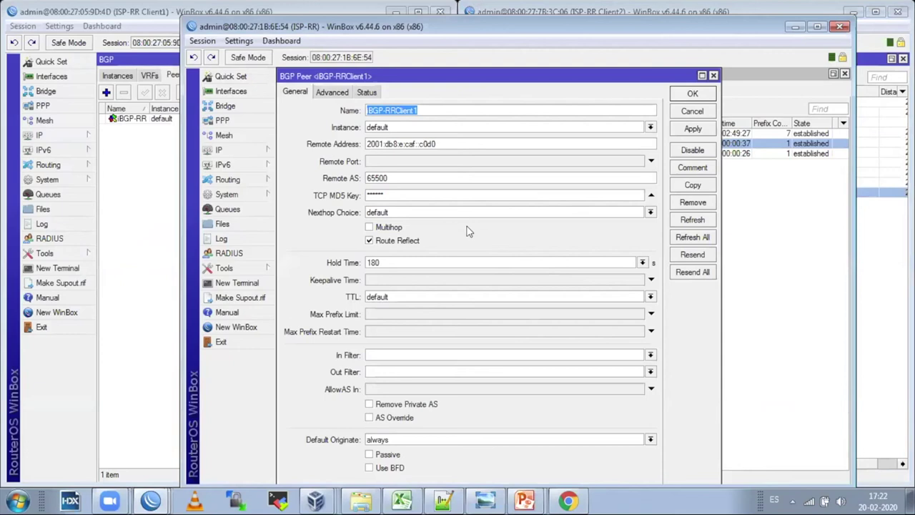
pyautogui.click(693, 94)
pyautogui.click(485, 501)
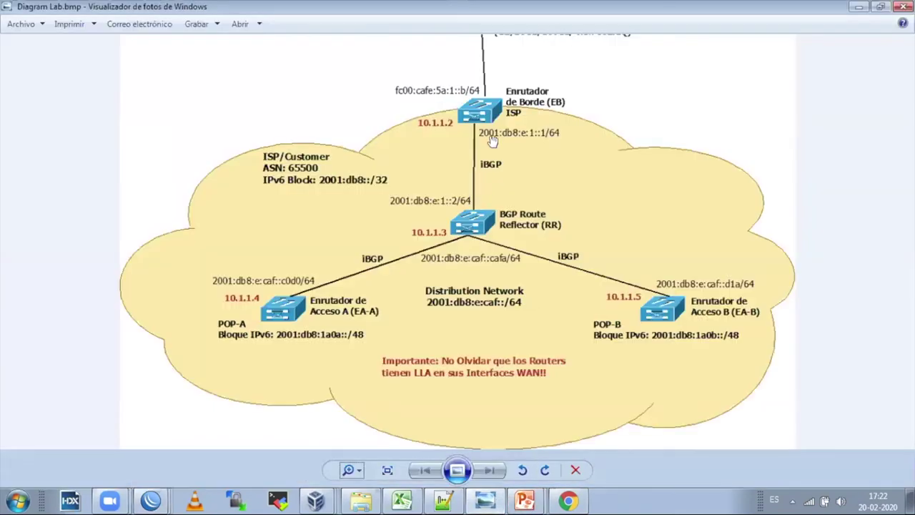